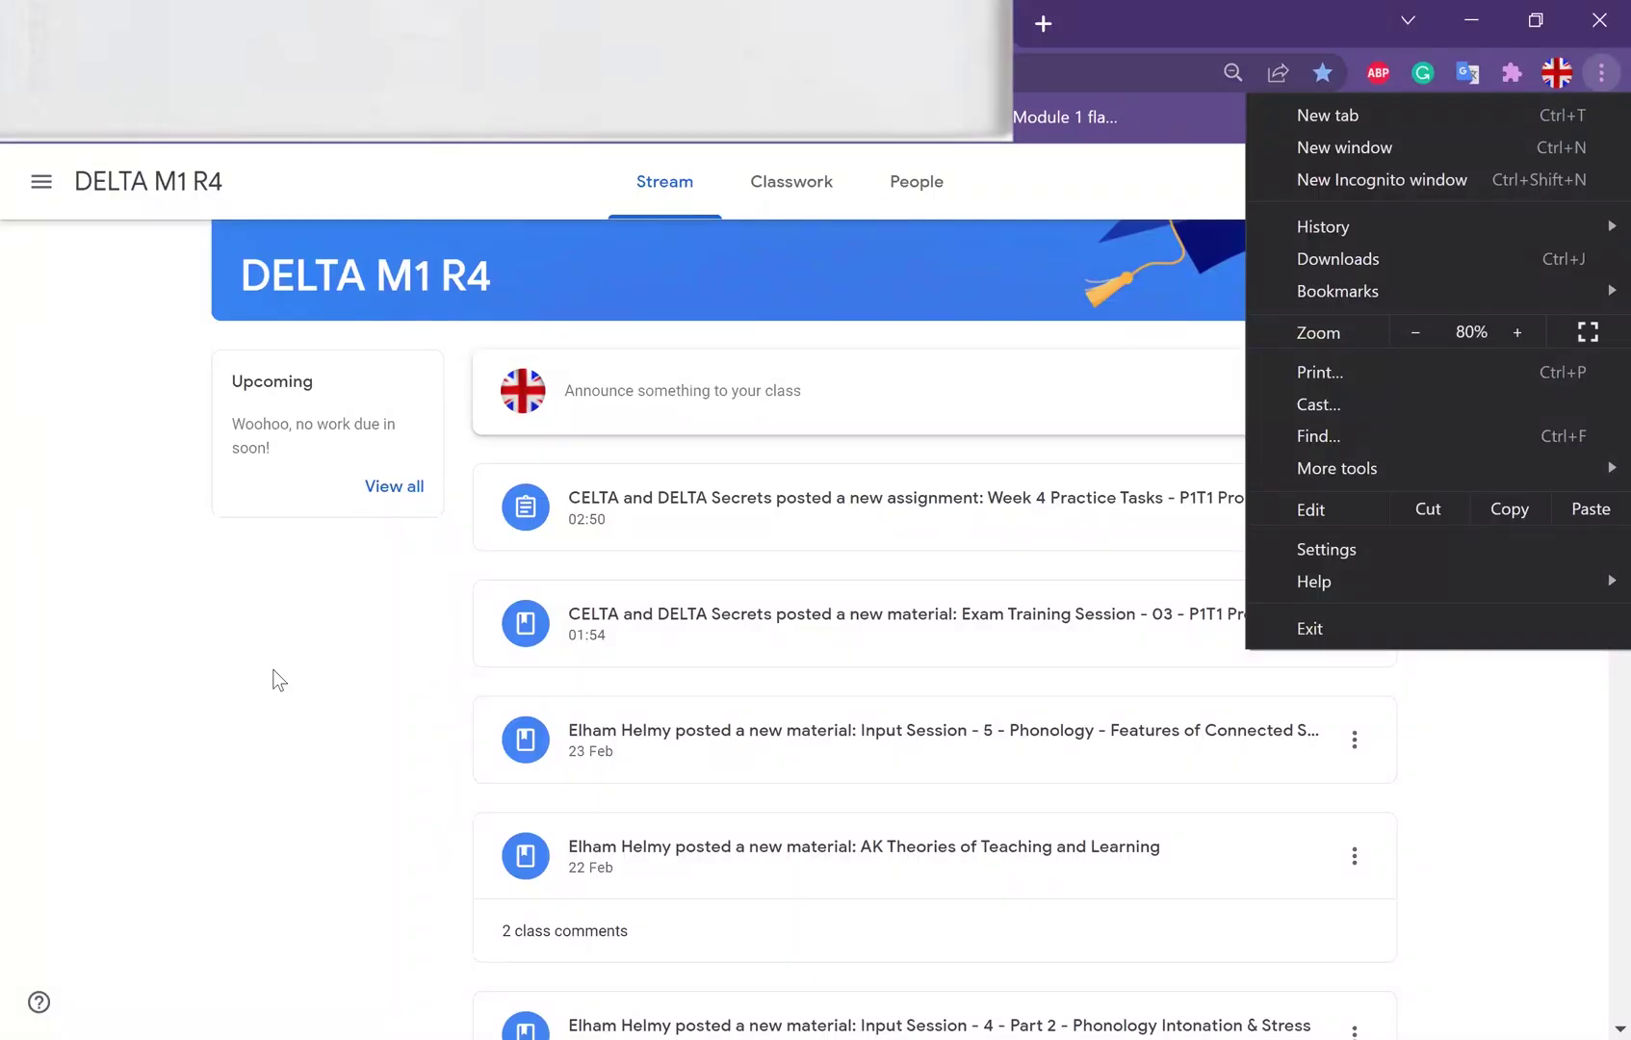
On the Classwork page, open the Exam Training Session 03 material under Week 04/16.
click(279, 679)
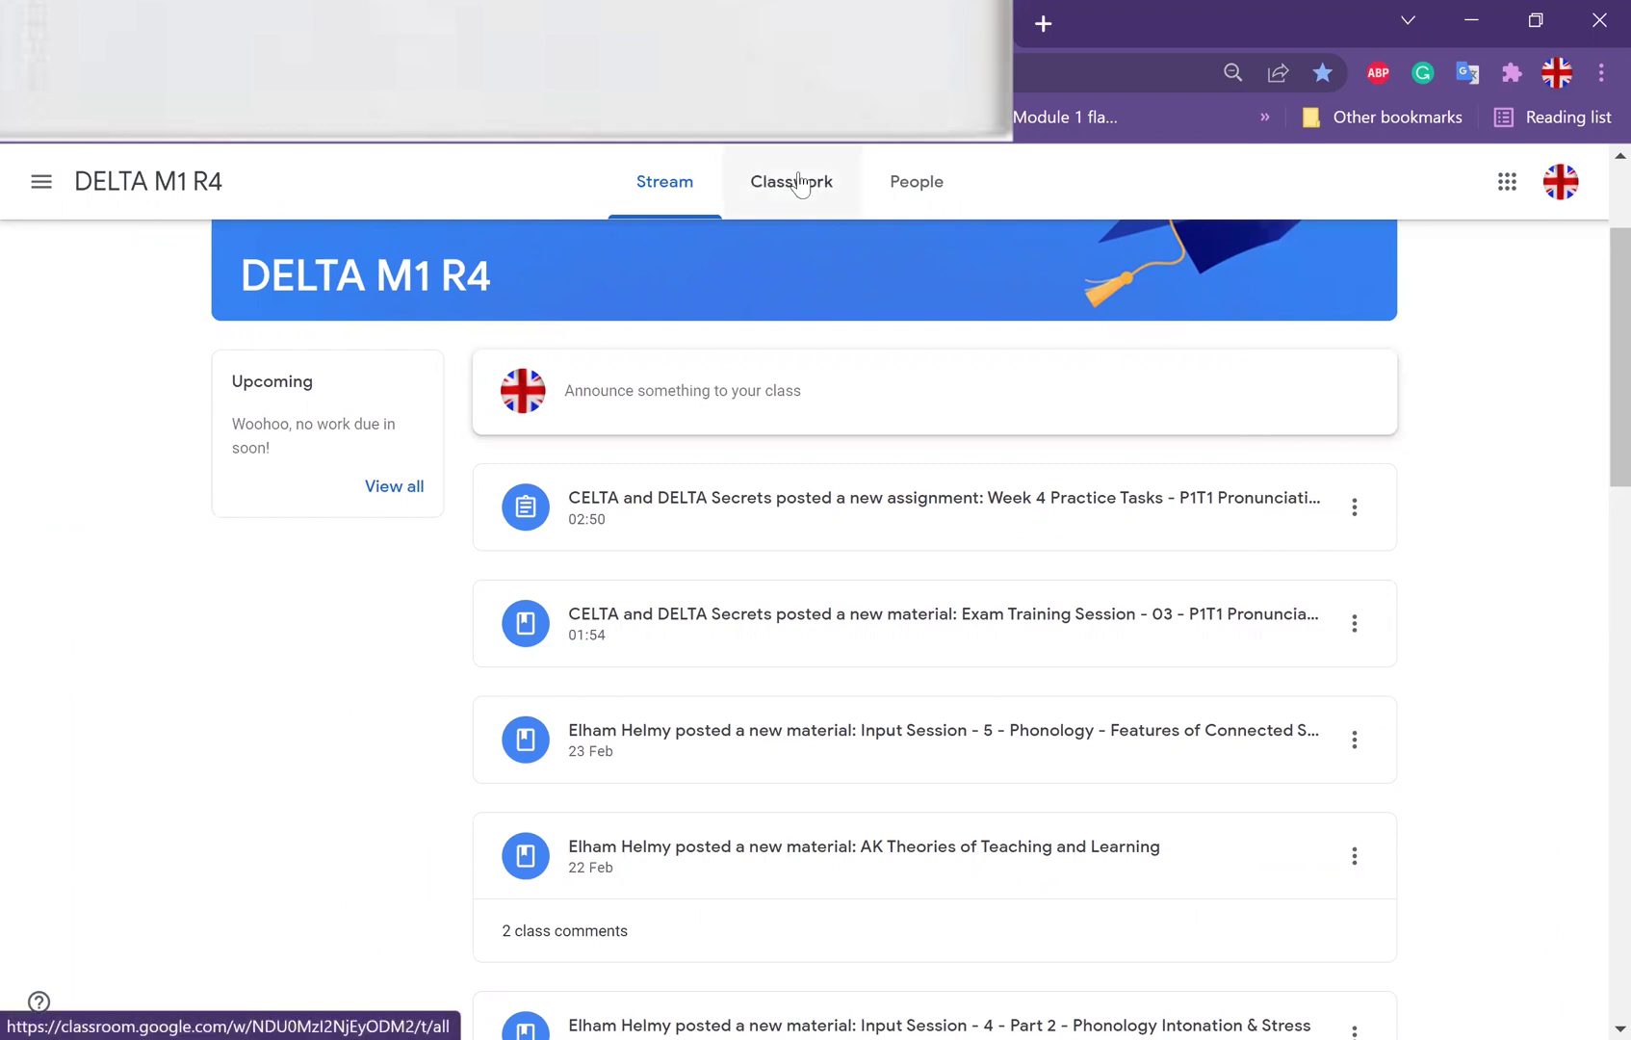
click(797, 185)
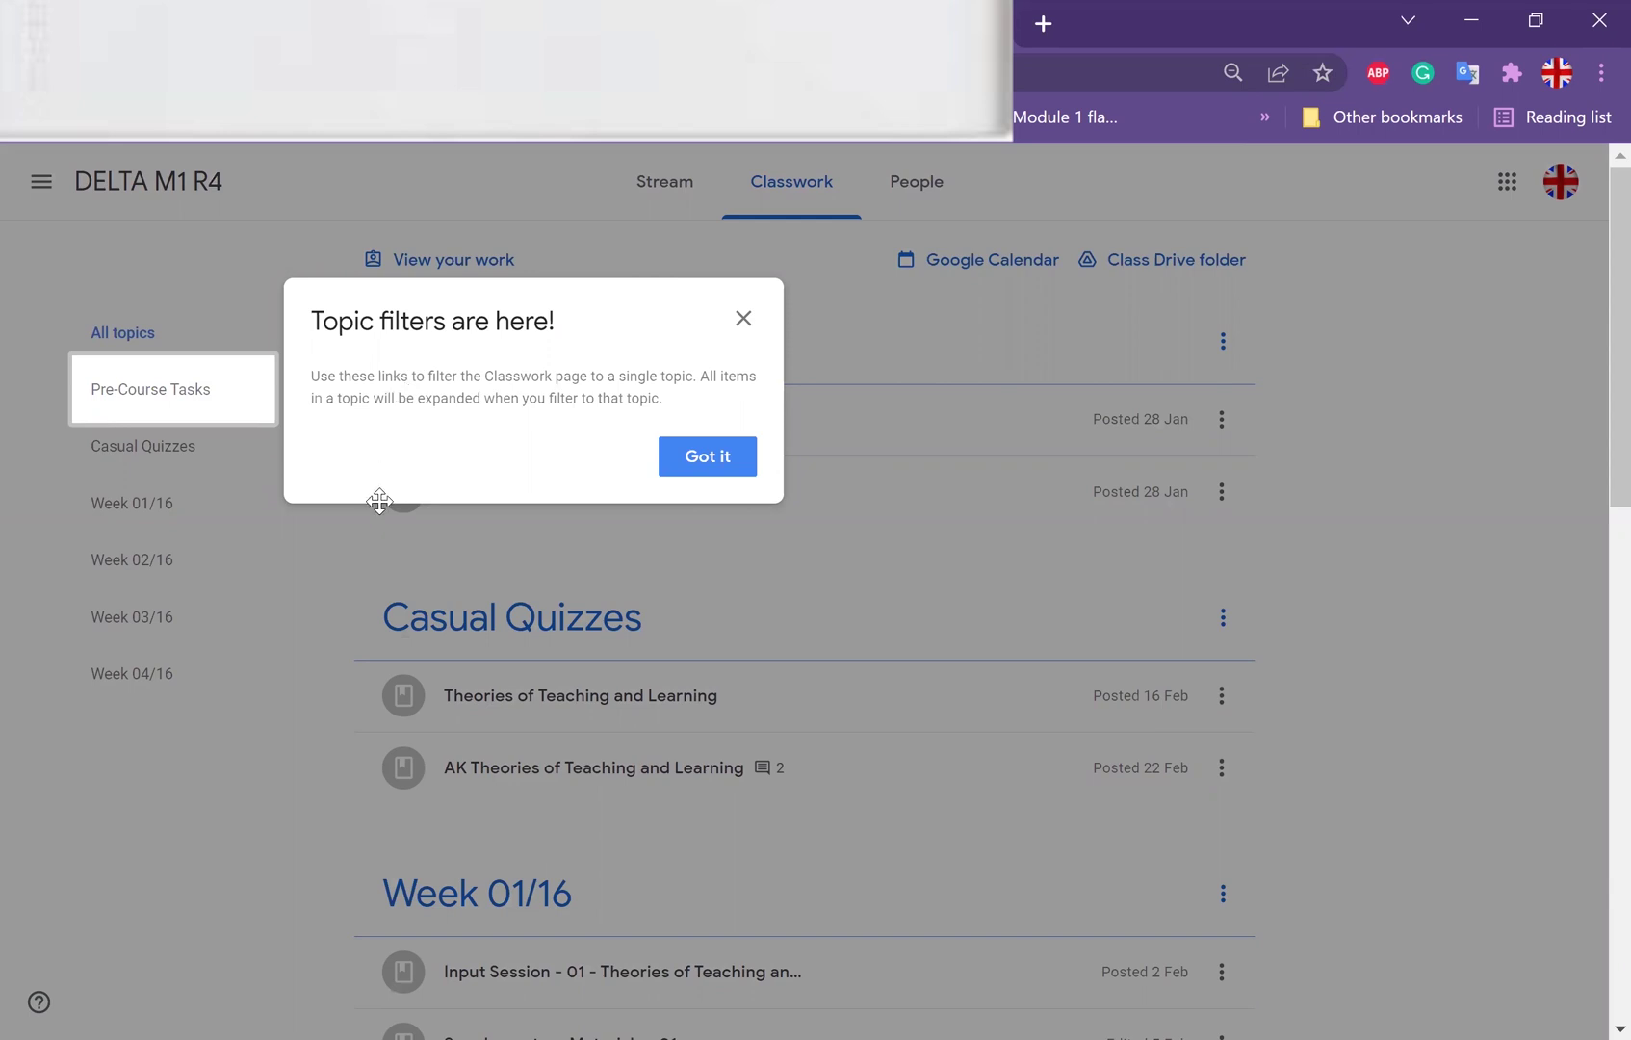
click(135, 469)
click(143, 467)
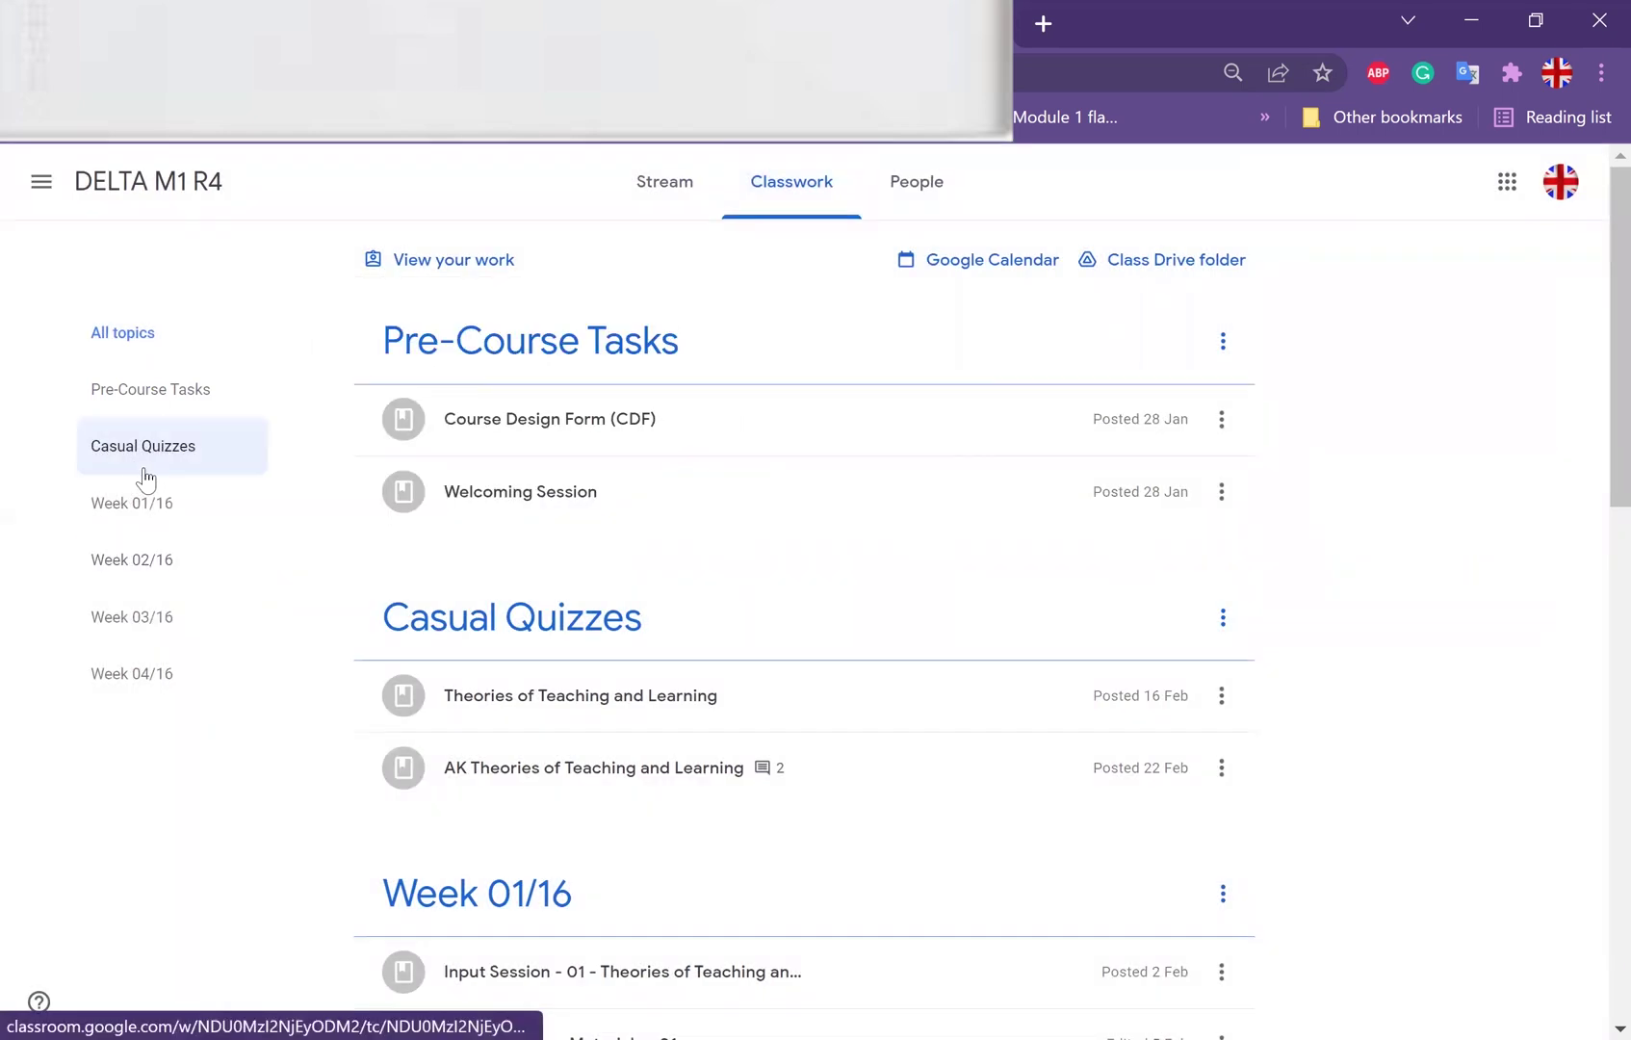
click(1487, 626)
scroll(1484, 635, down, 3)
scroll(1484, 634, down, 2)
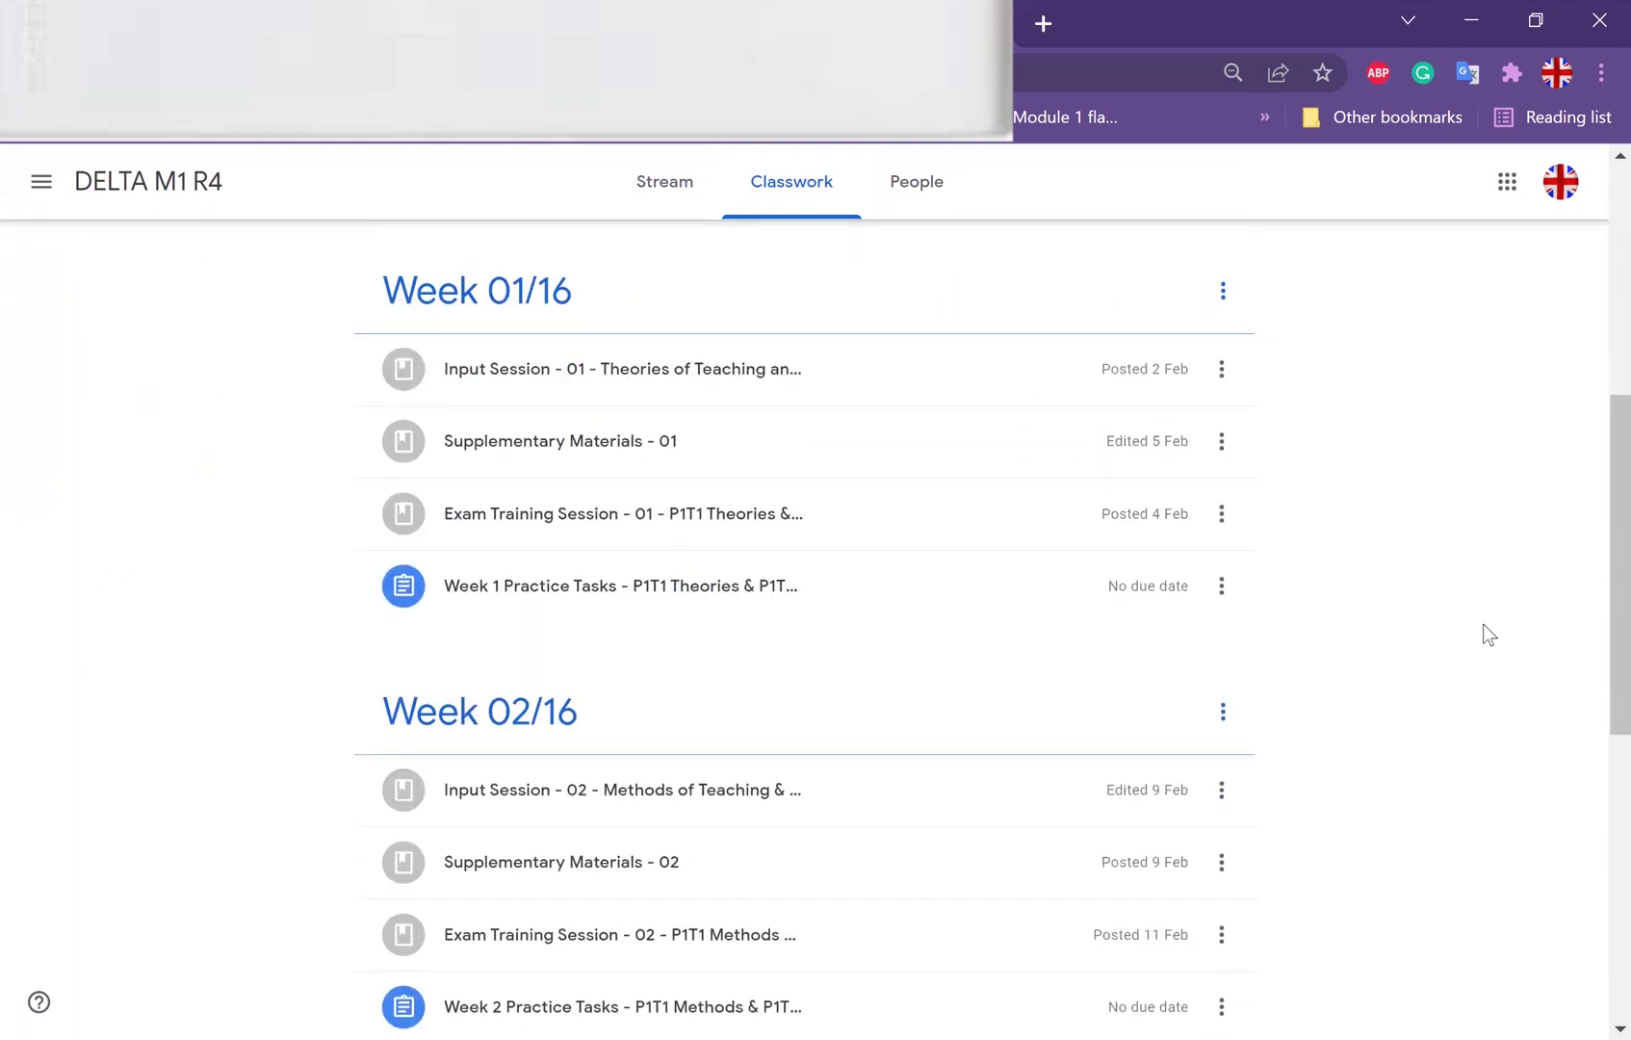
scroll(1484, 632, up, 4)
scroll(1484, 624, down, 1)
scroll(1483, 625, down, 1)
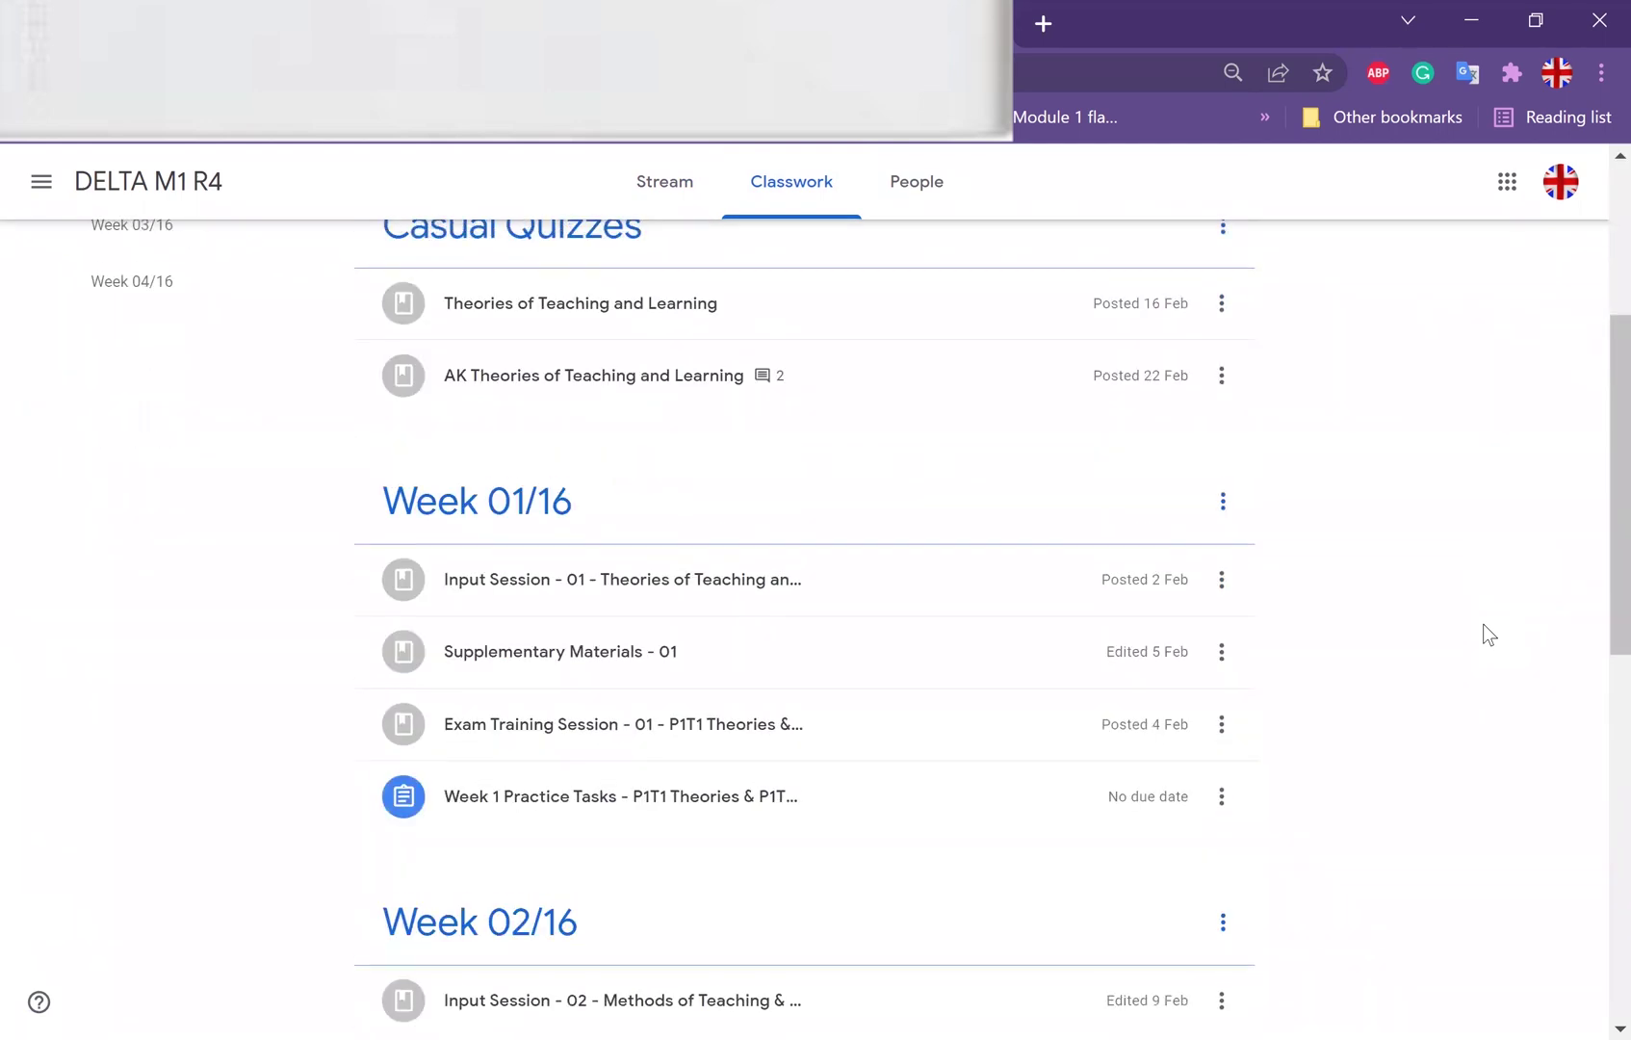
scroll(1483, 624, down, 2)
scroll(1484, 624, down, 3)
scroll(1483, 625, down, 2)
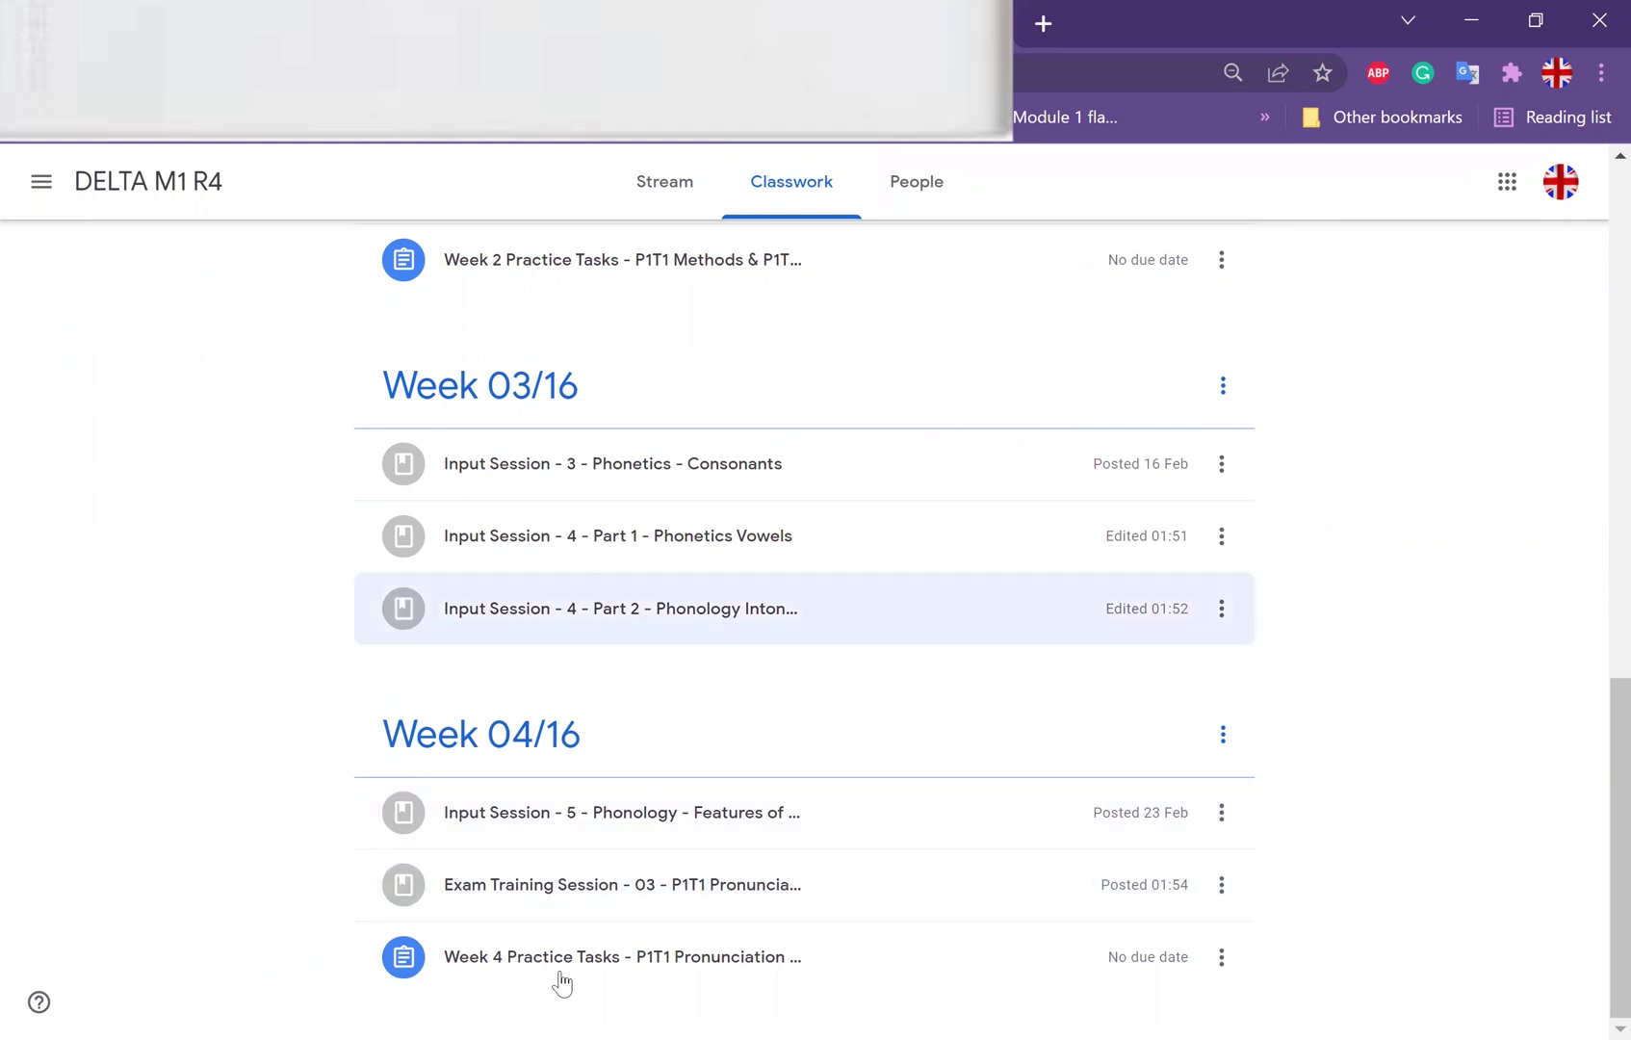
click(912, 892)
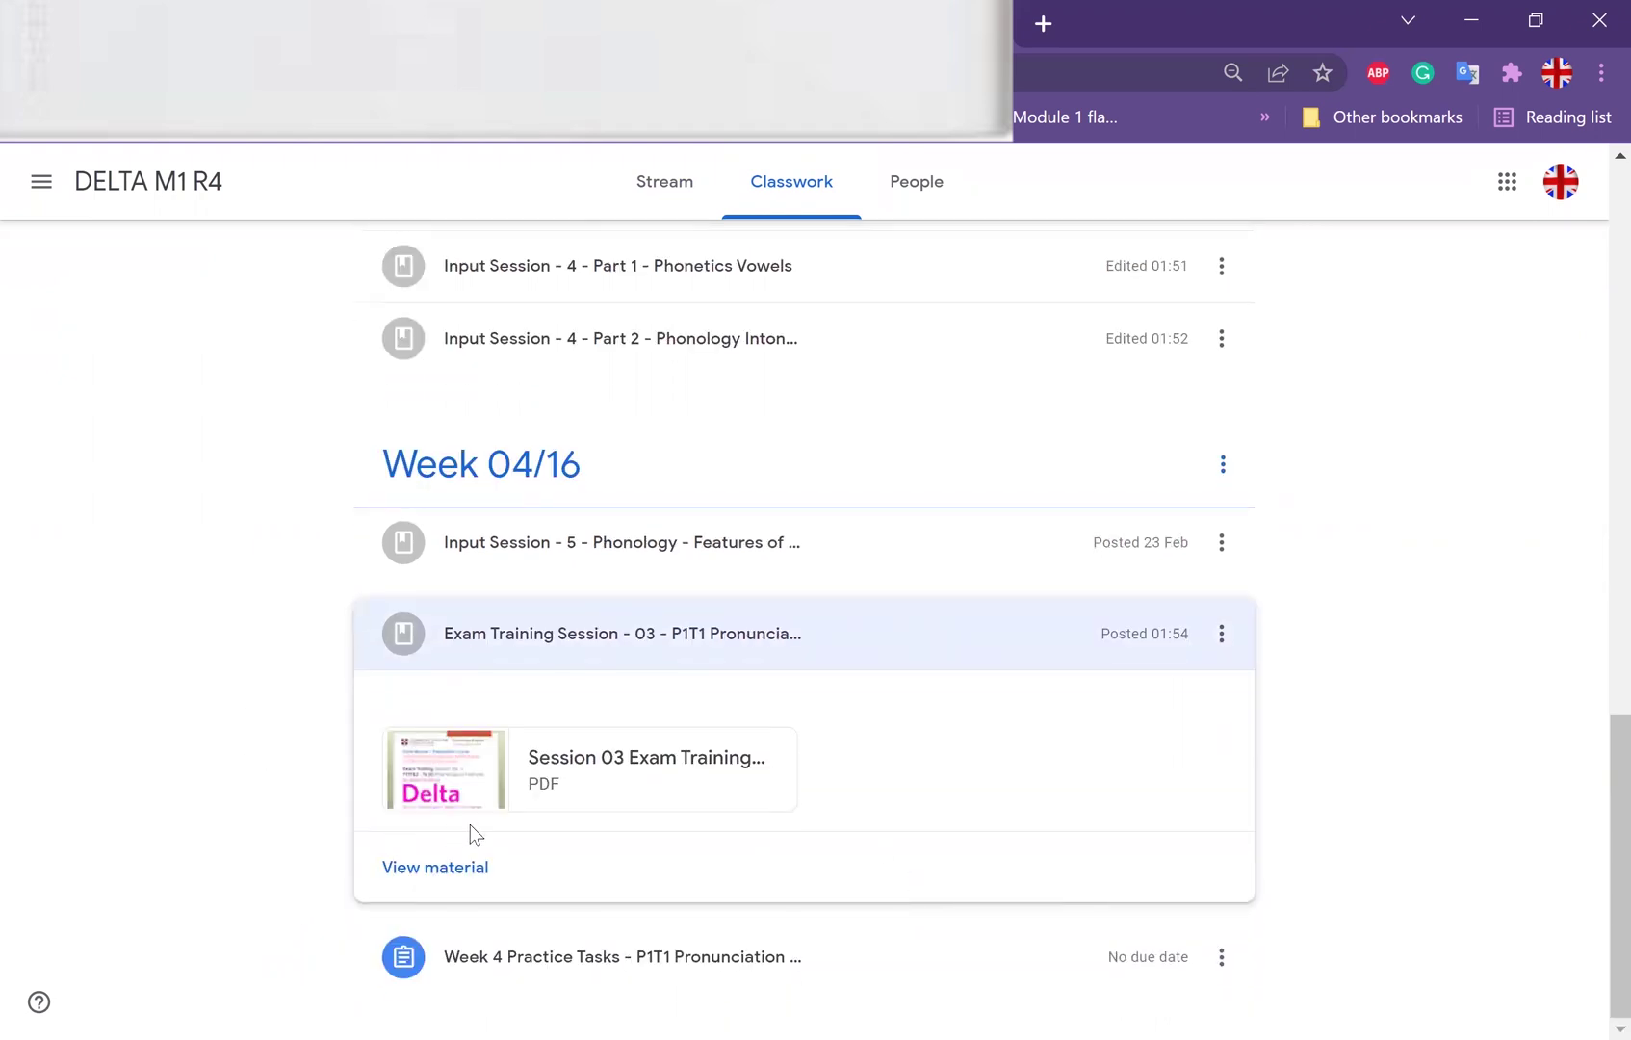
click(449, 873)
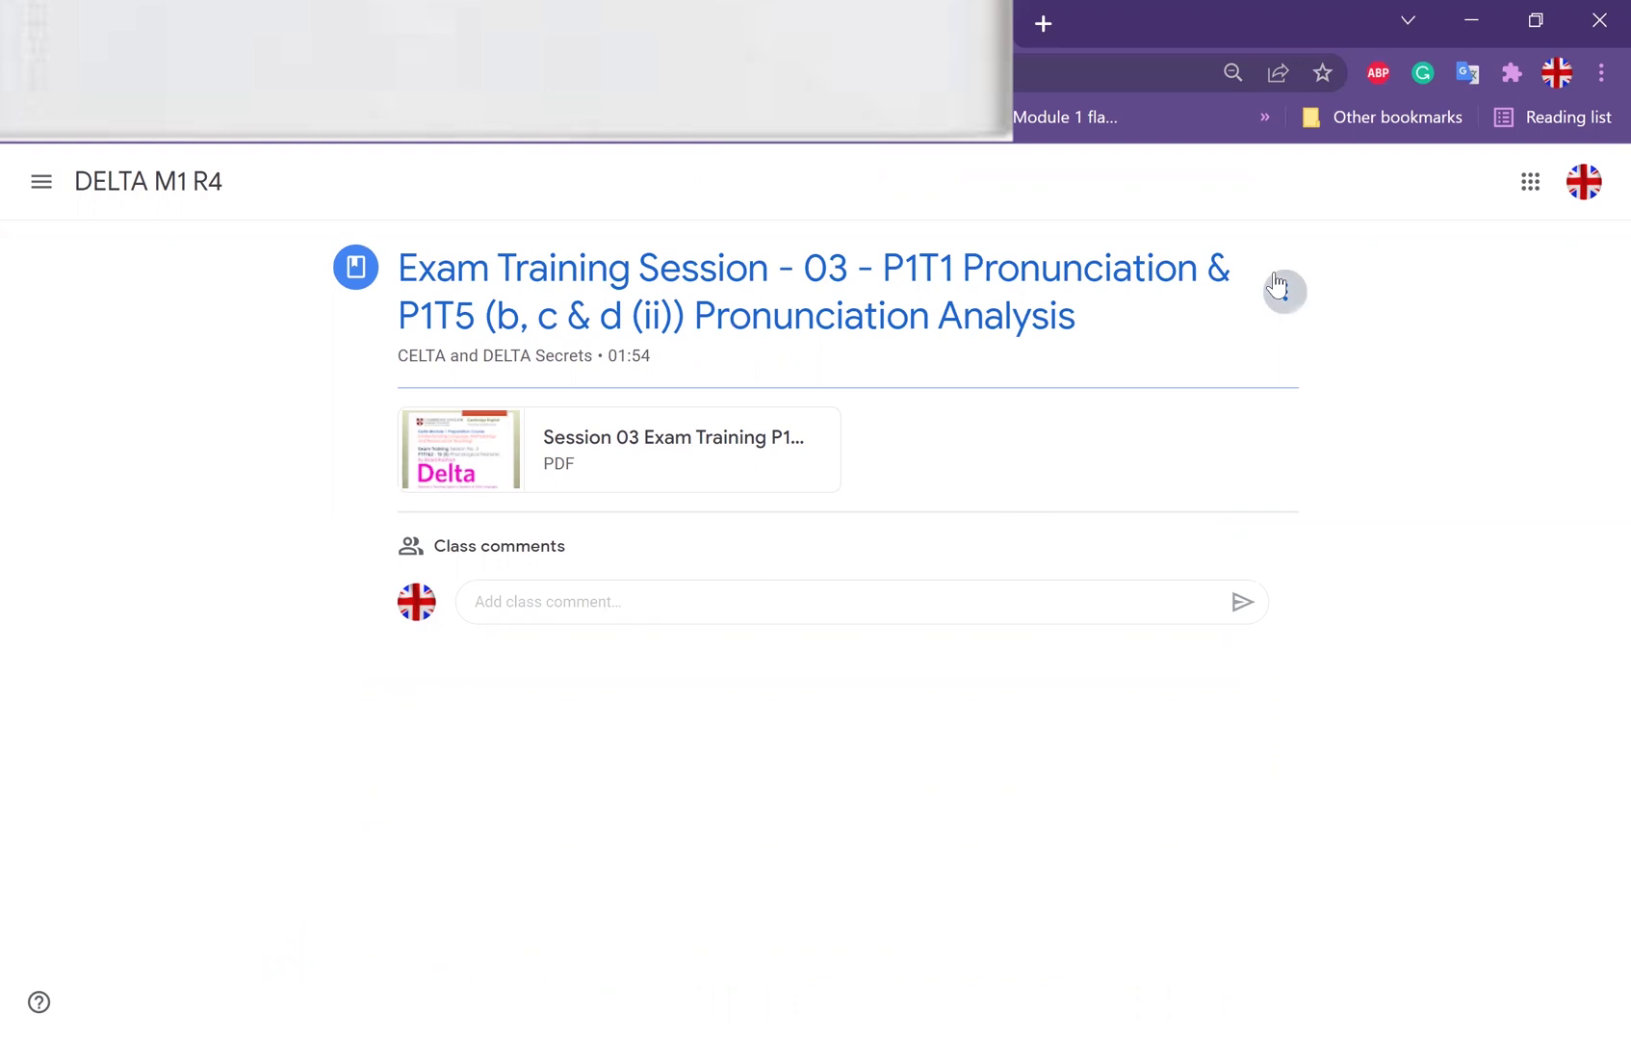
Preview the Session 03 Exam Training PDF and download it from the viewer's options.
click(1283, 291)
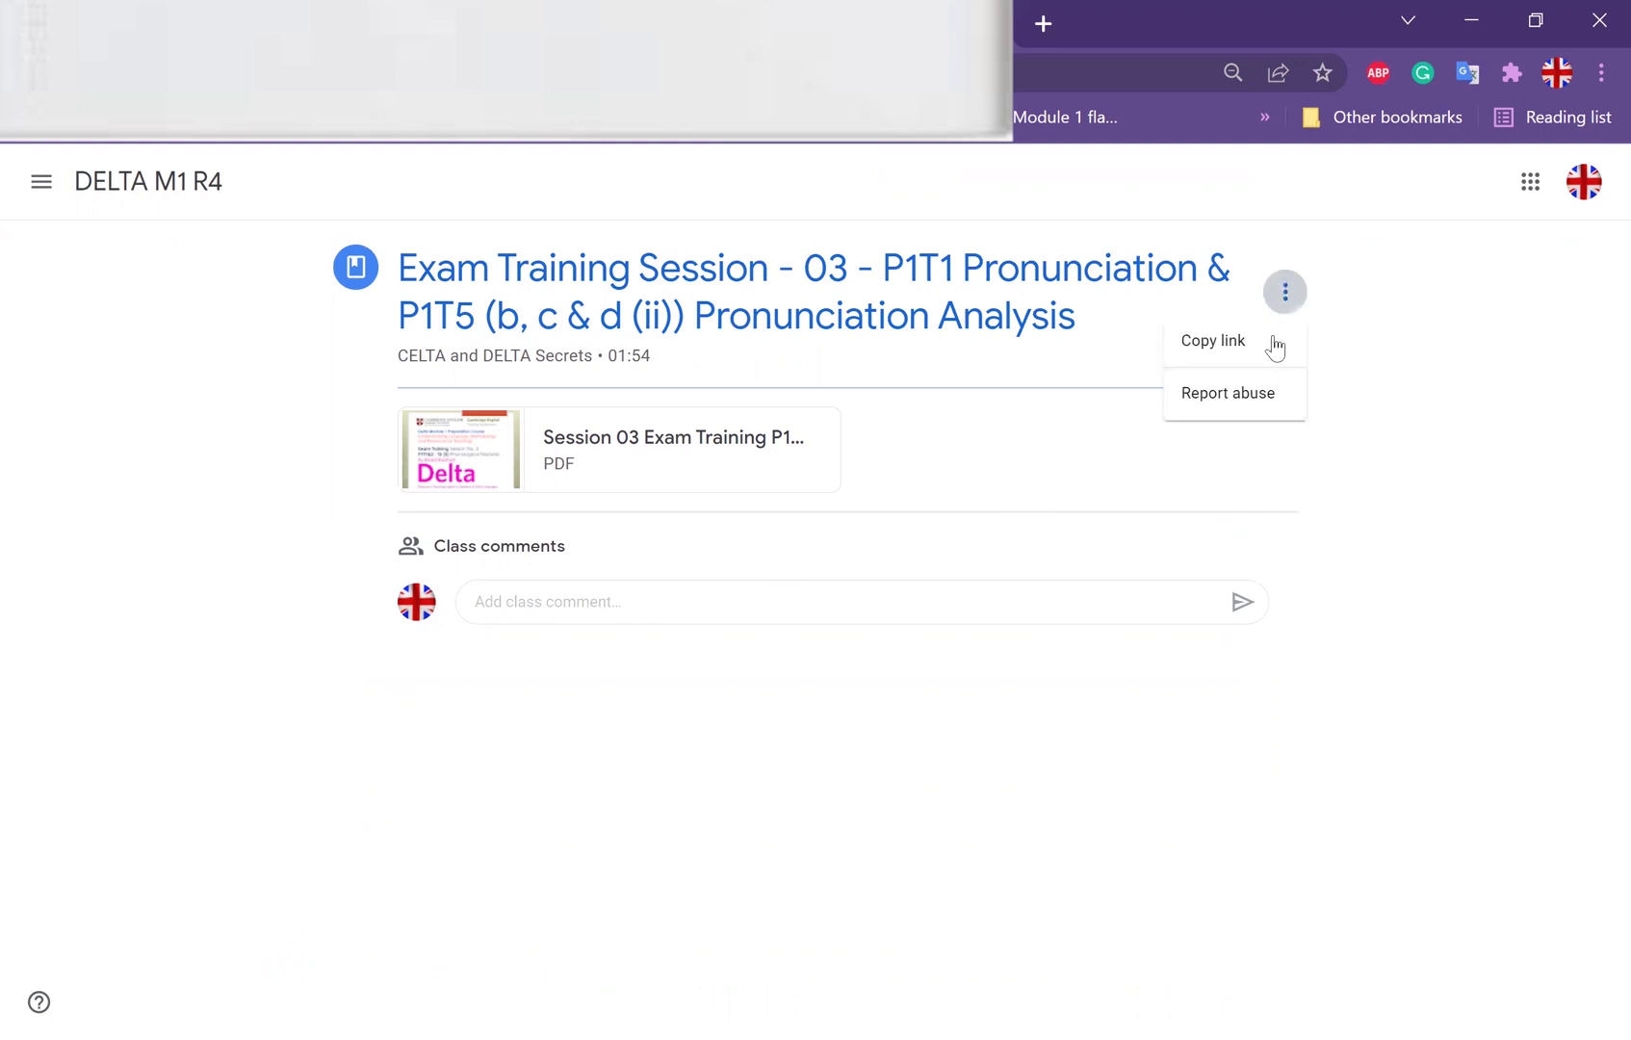
click(640, 485)
click(640, 475)
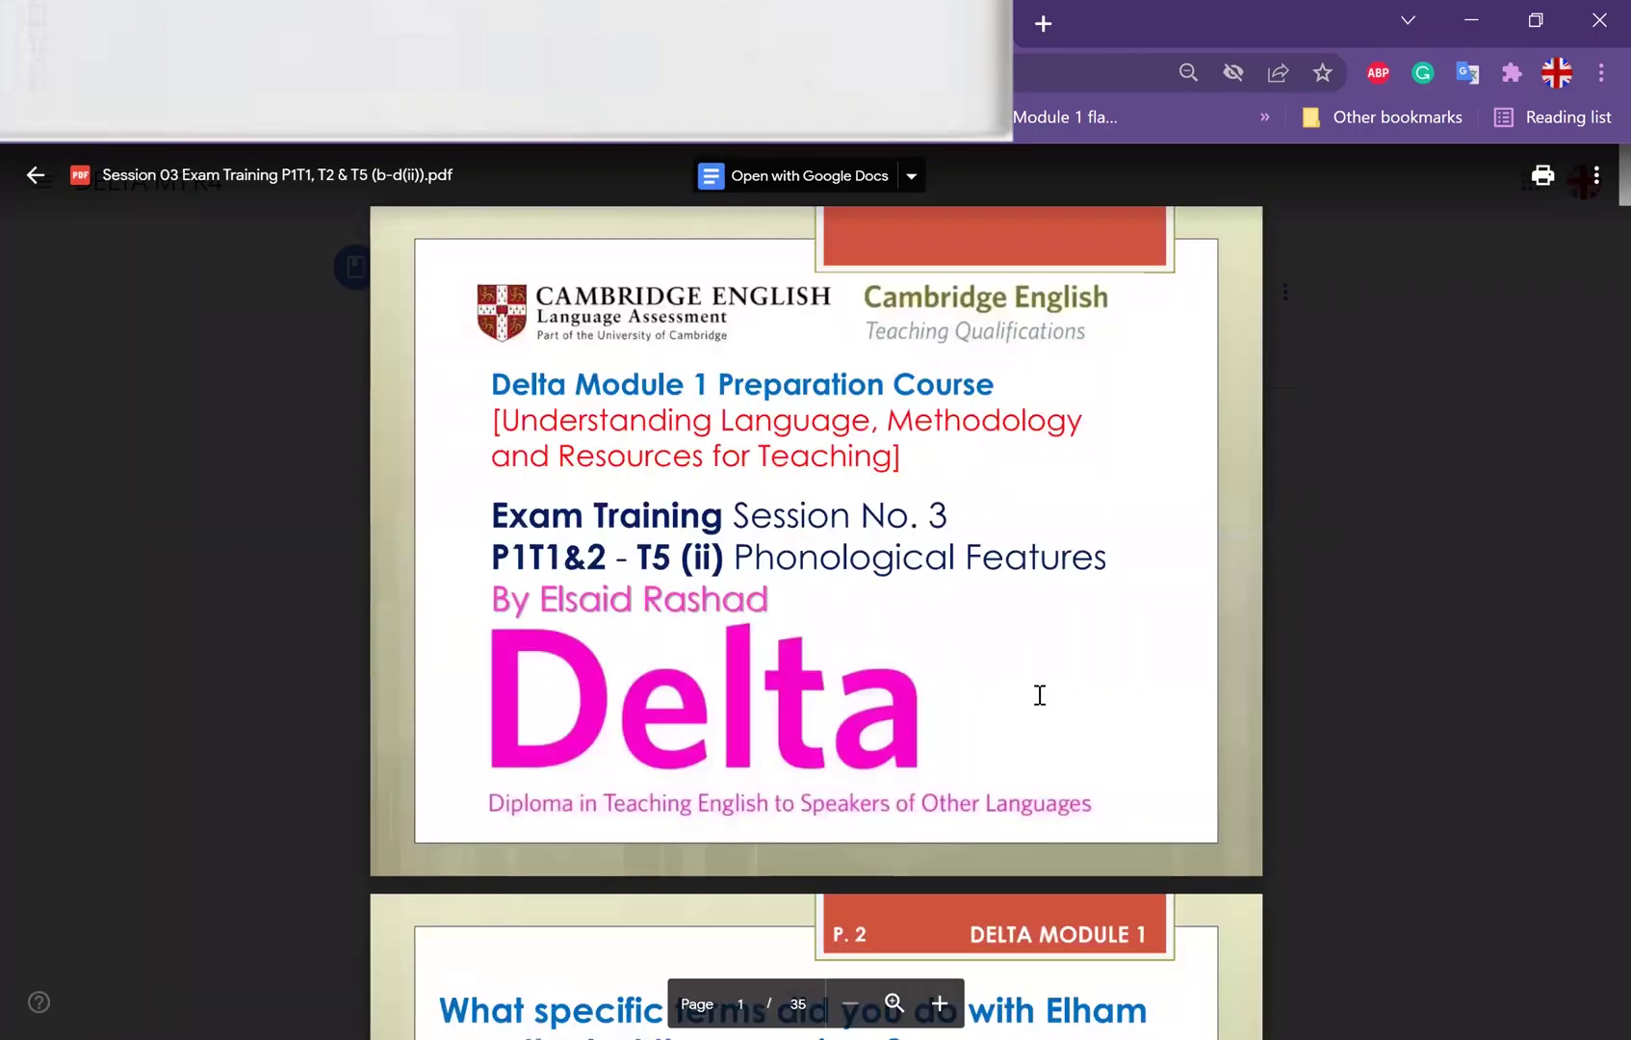
scroll(1040, 695, down, 1)
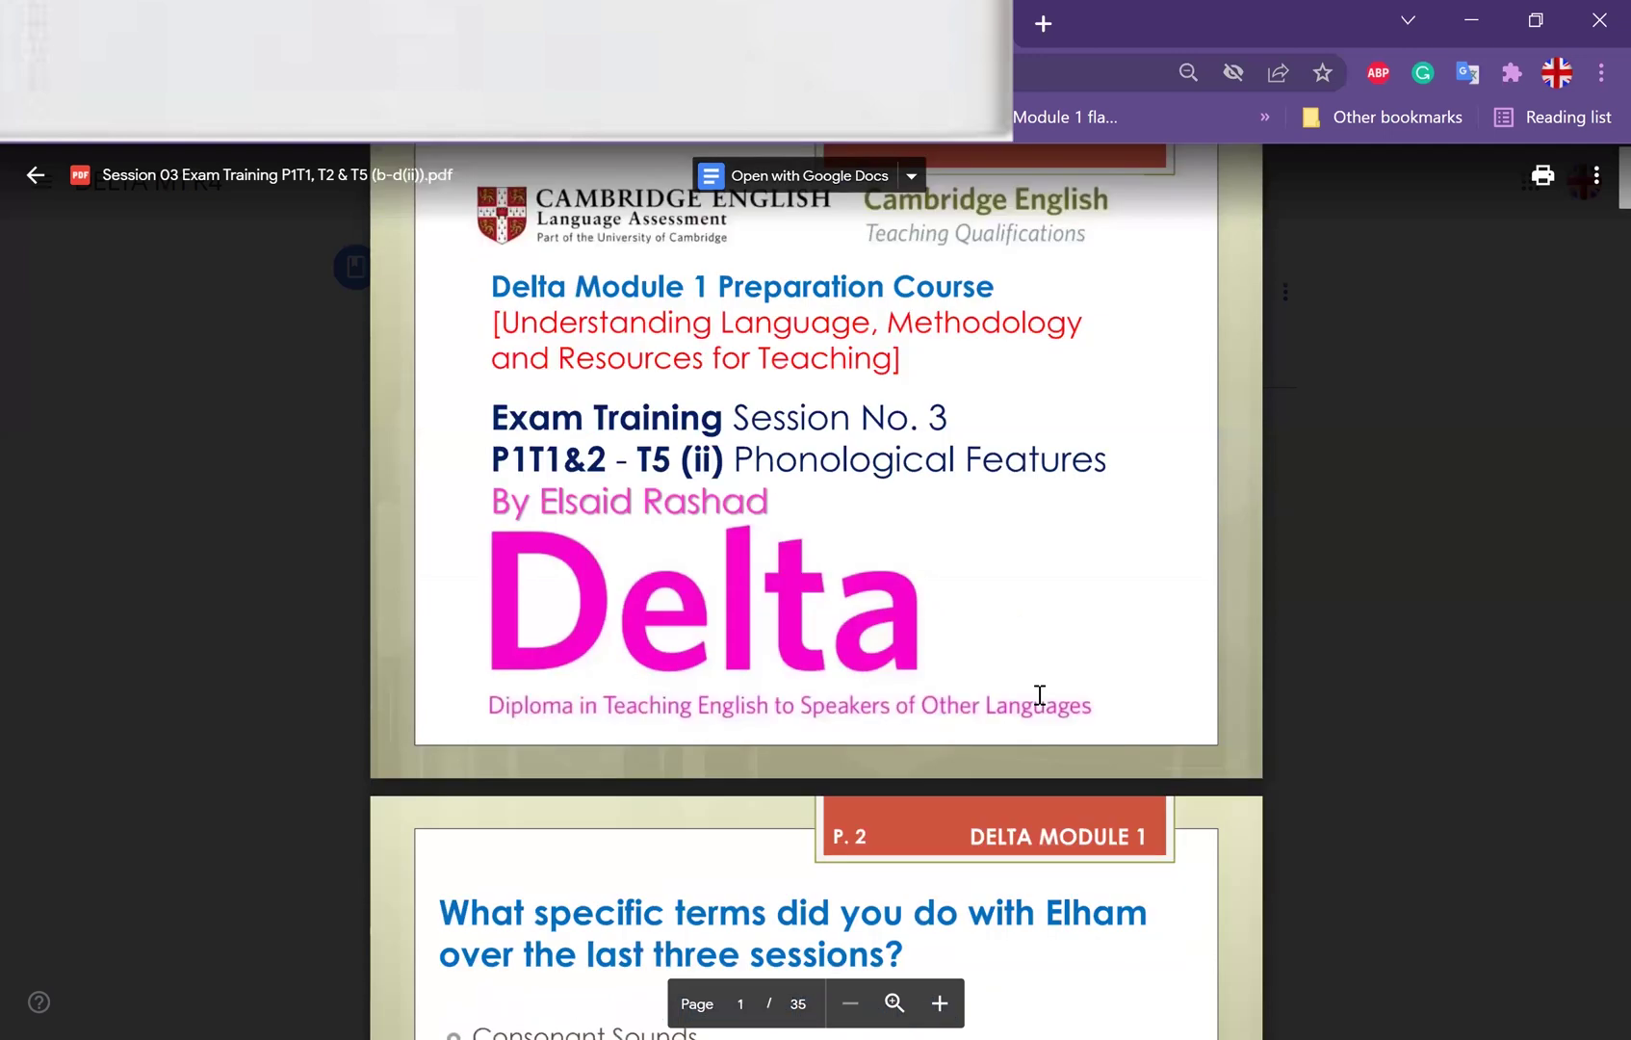
scroll(1040, 695, down, 1)
scroll(1275, 510, up, 3)
click(1596, 182)
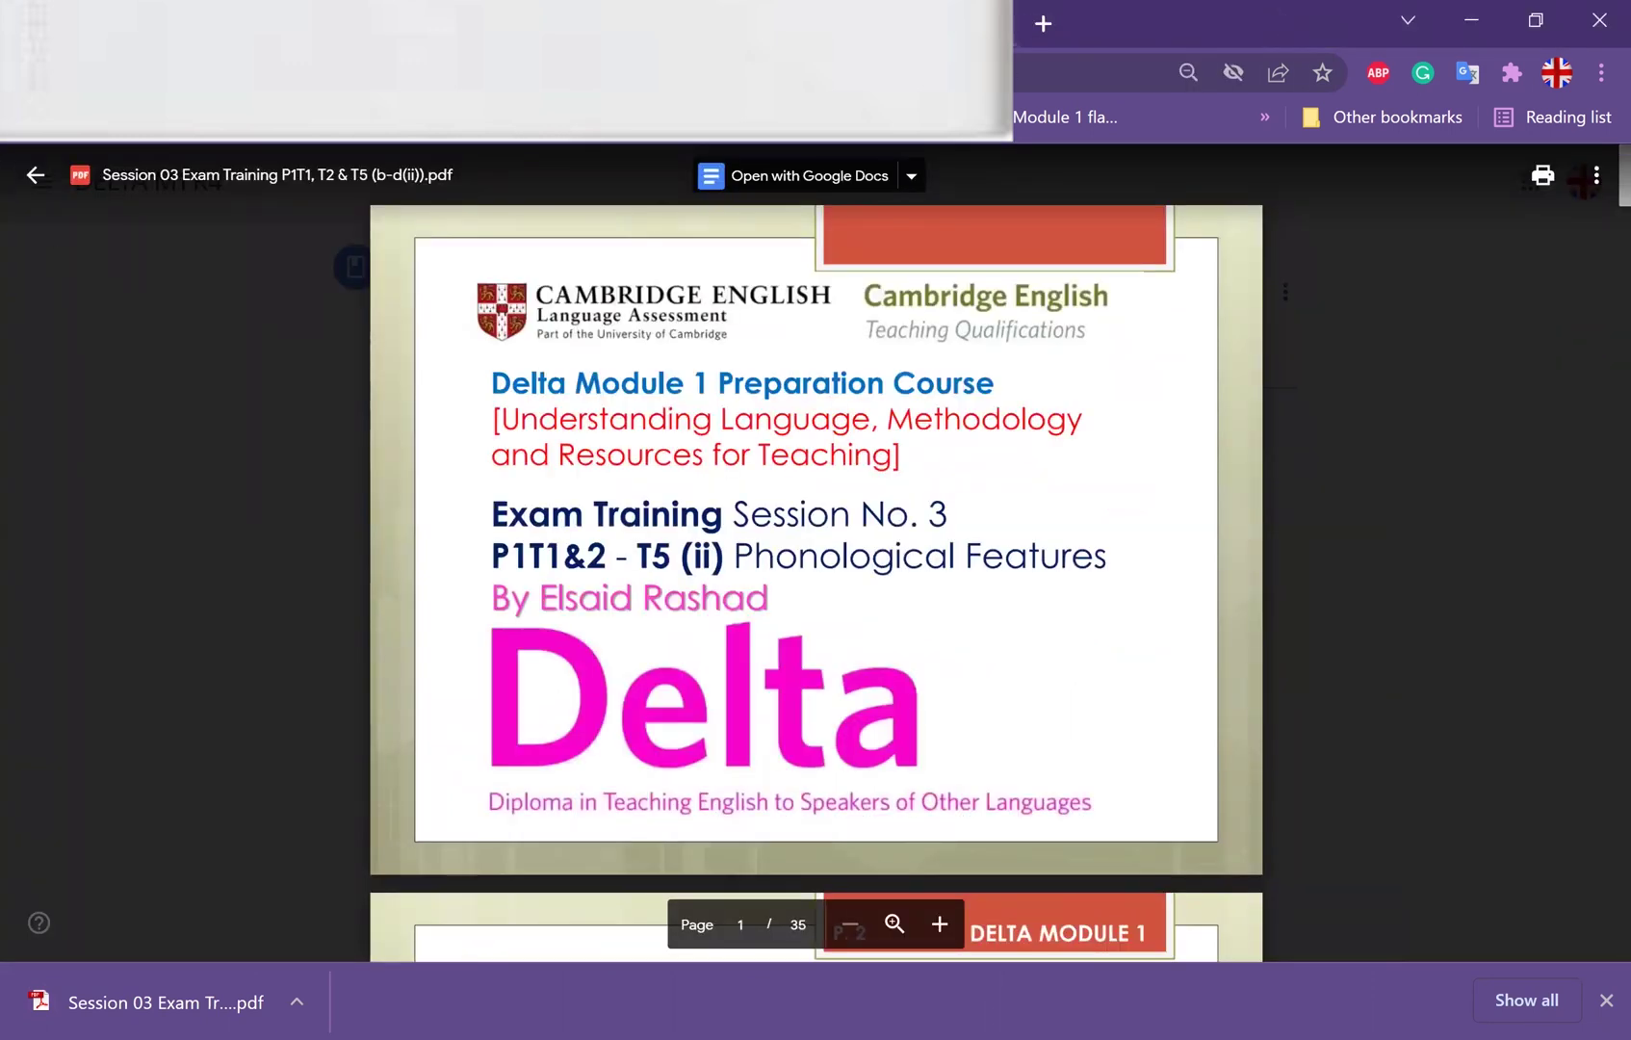
Switch to the DELTA M1 R4 class and expand the Week 4 Practice Tasks assignment.
click(33, 179)
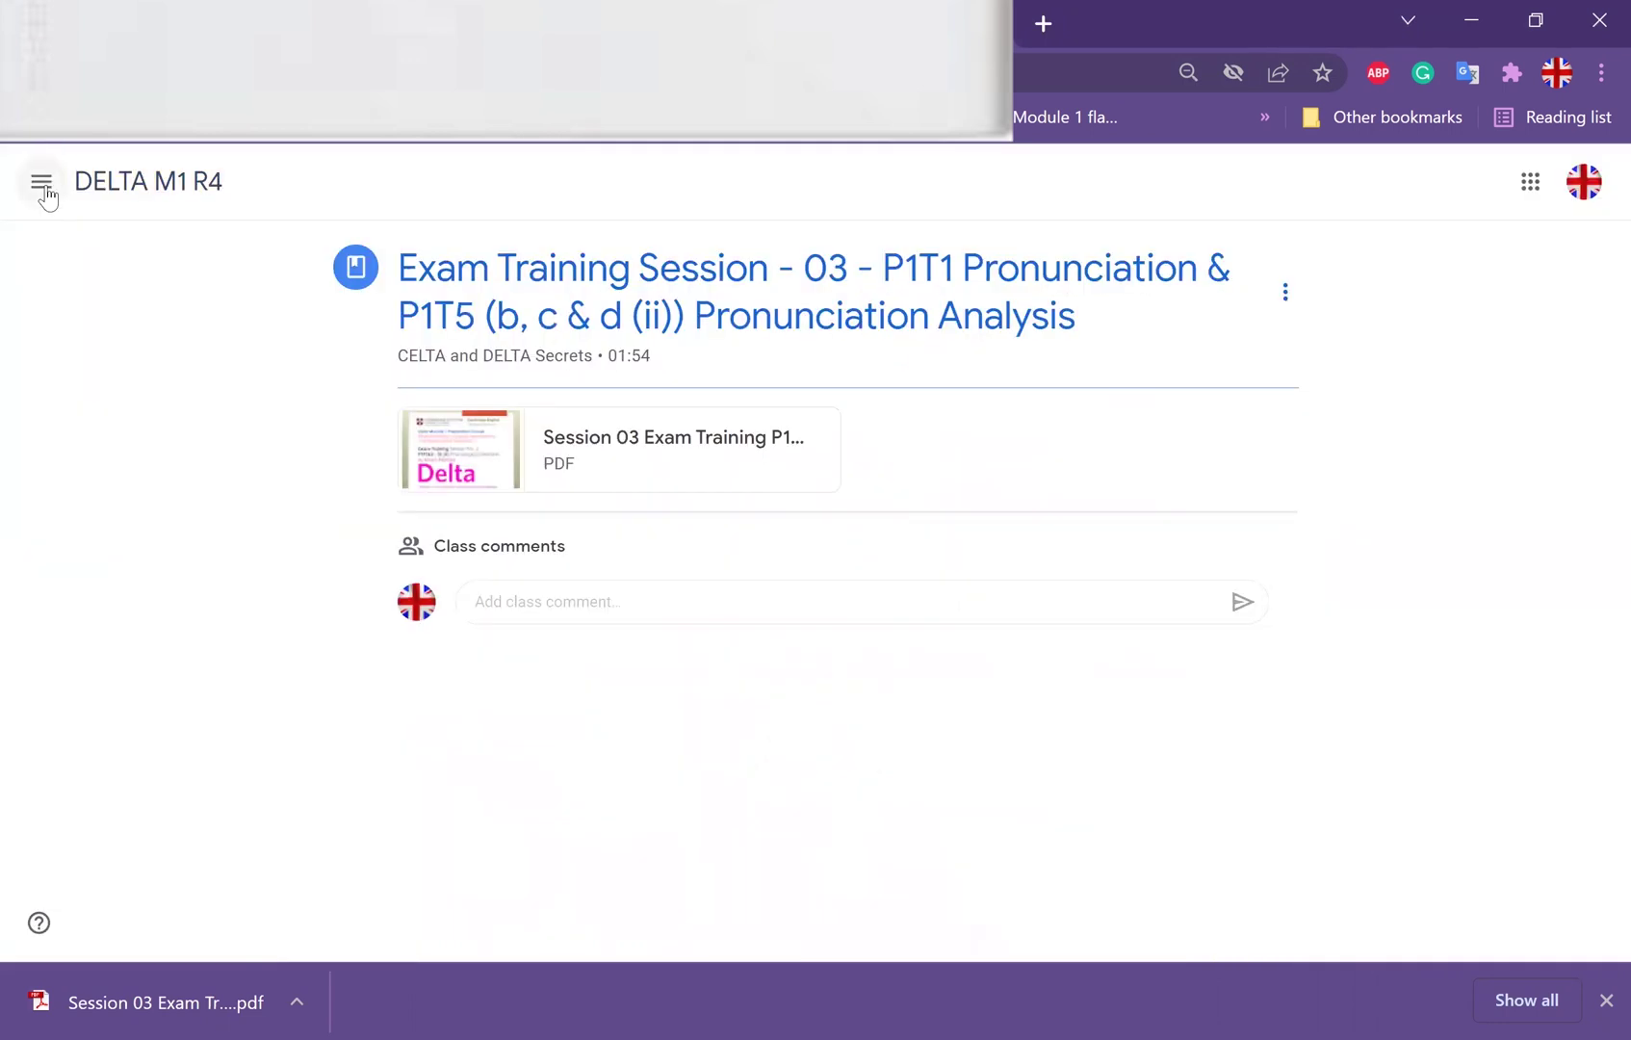
click(42, 184)
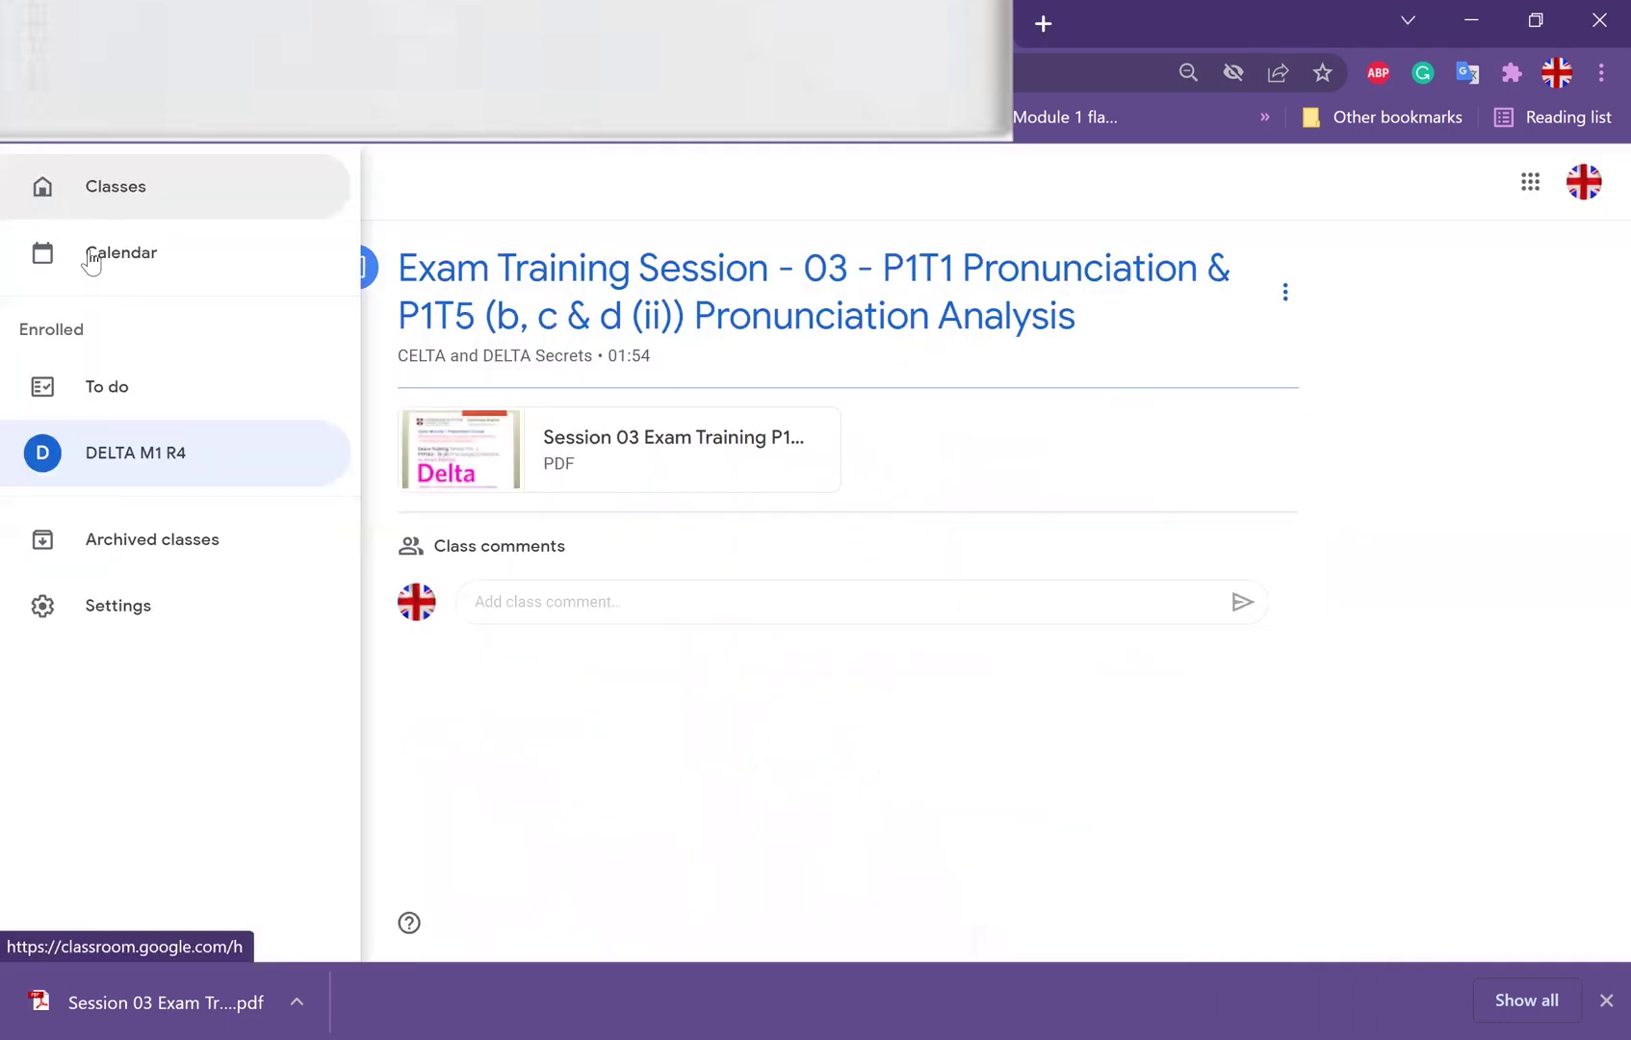
click(156, 462)
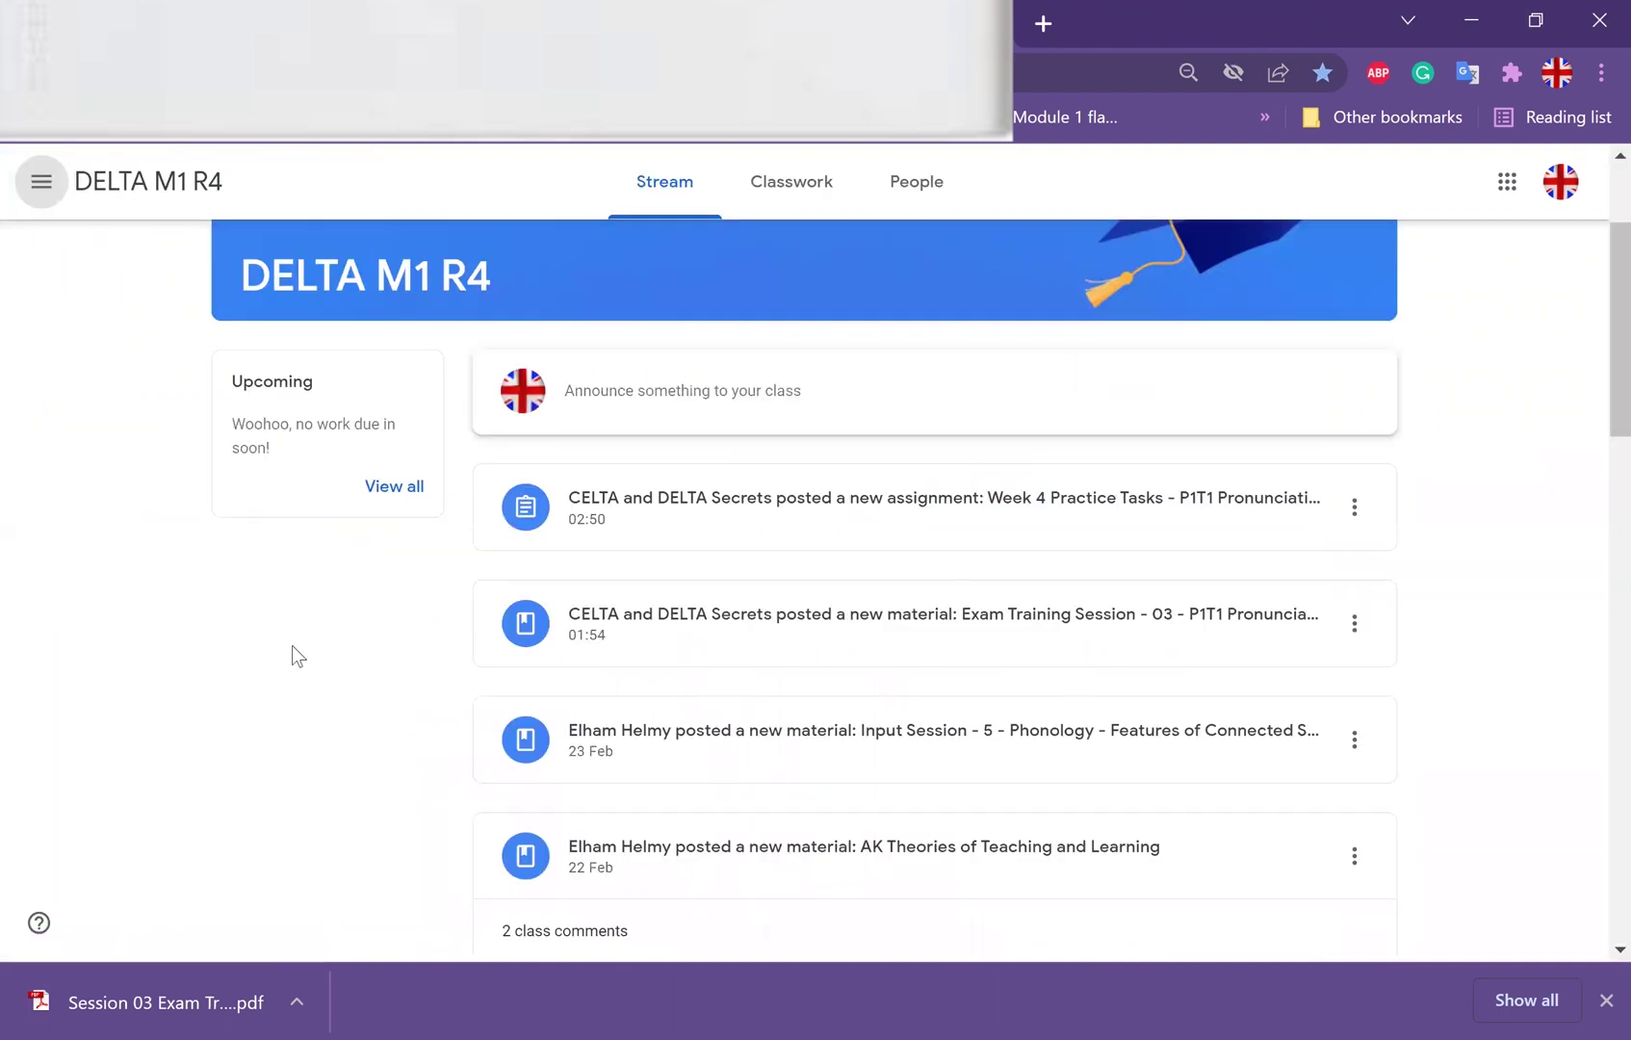
scroll(305, 699, down, 5)
scroll(306, 699, down, 2)
scroll(305, 699, up, 4)
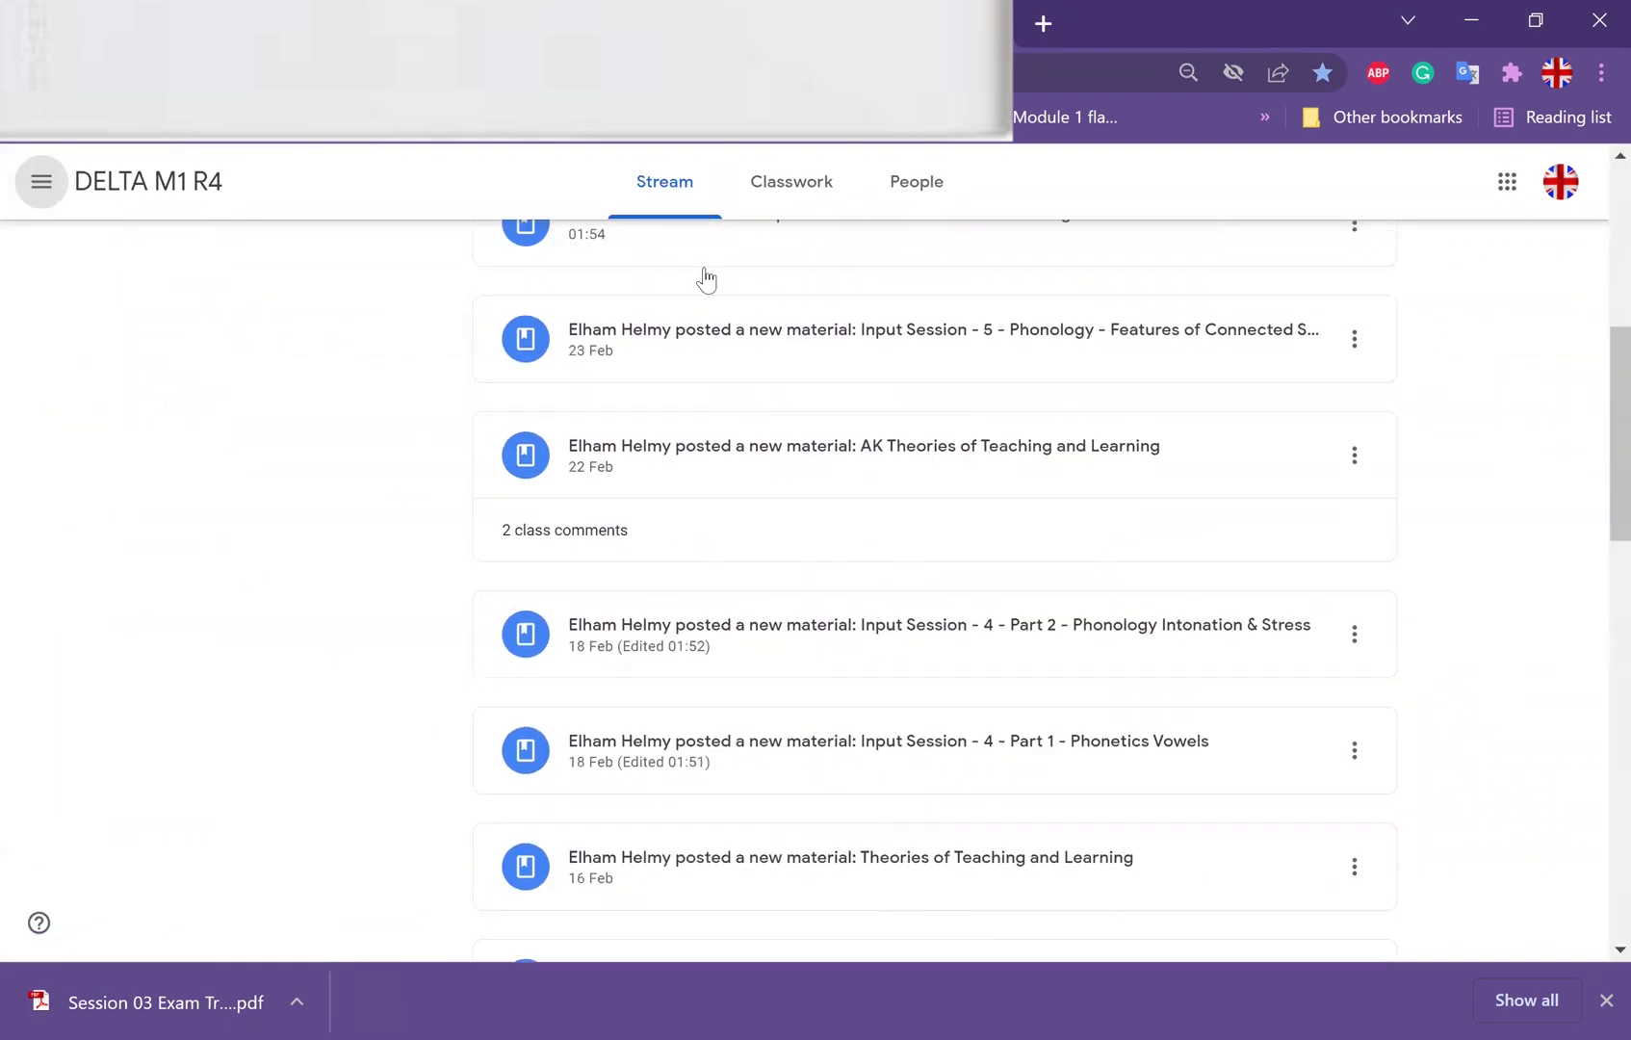
scroll(705, 278, up, 1)
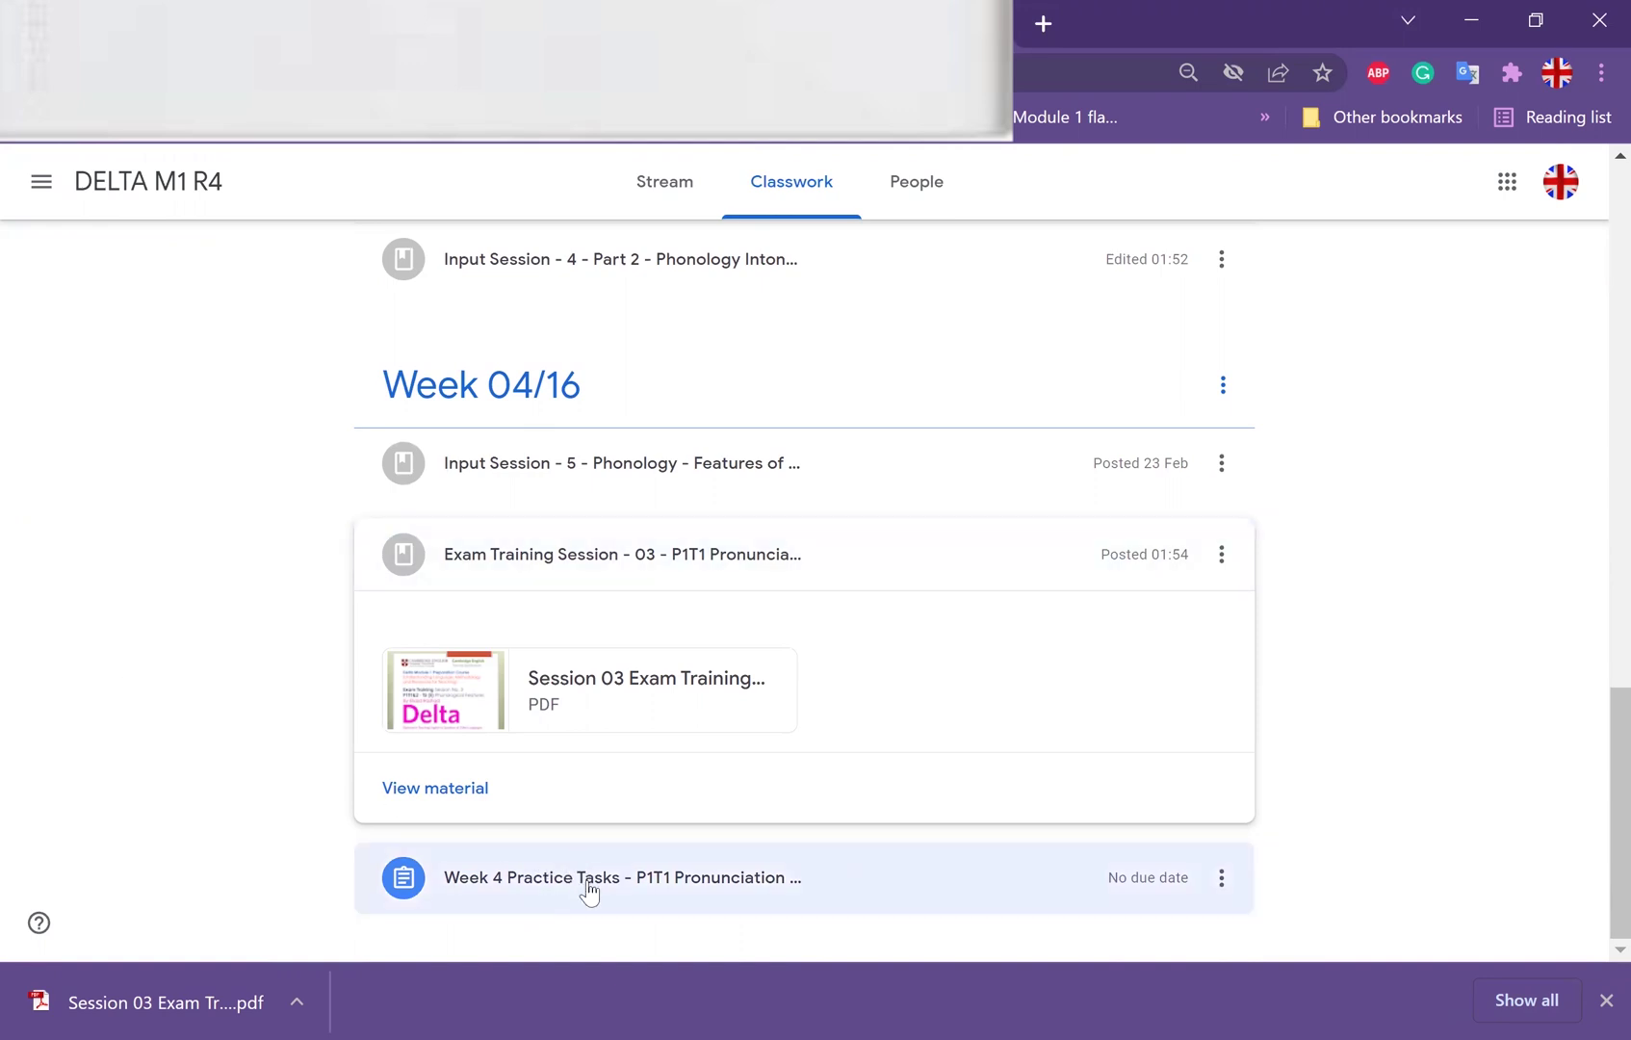
click(587, 880)
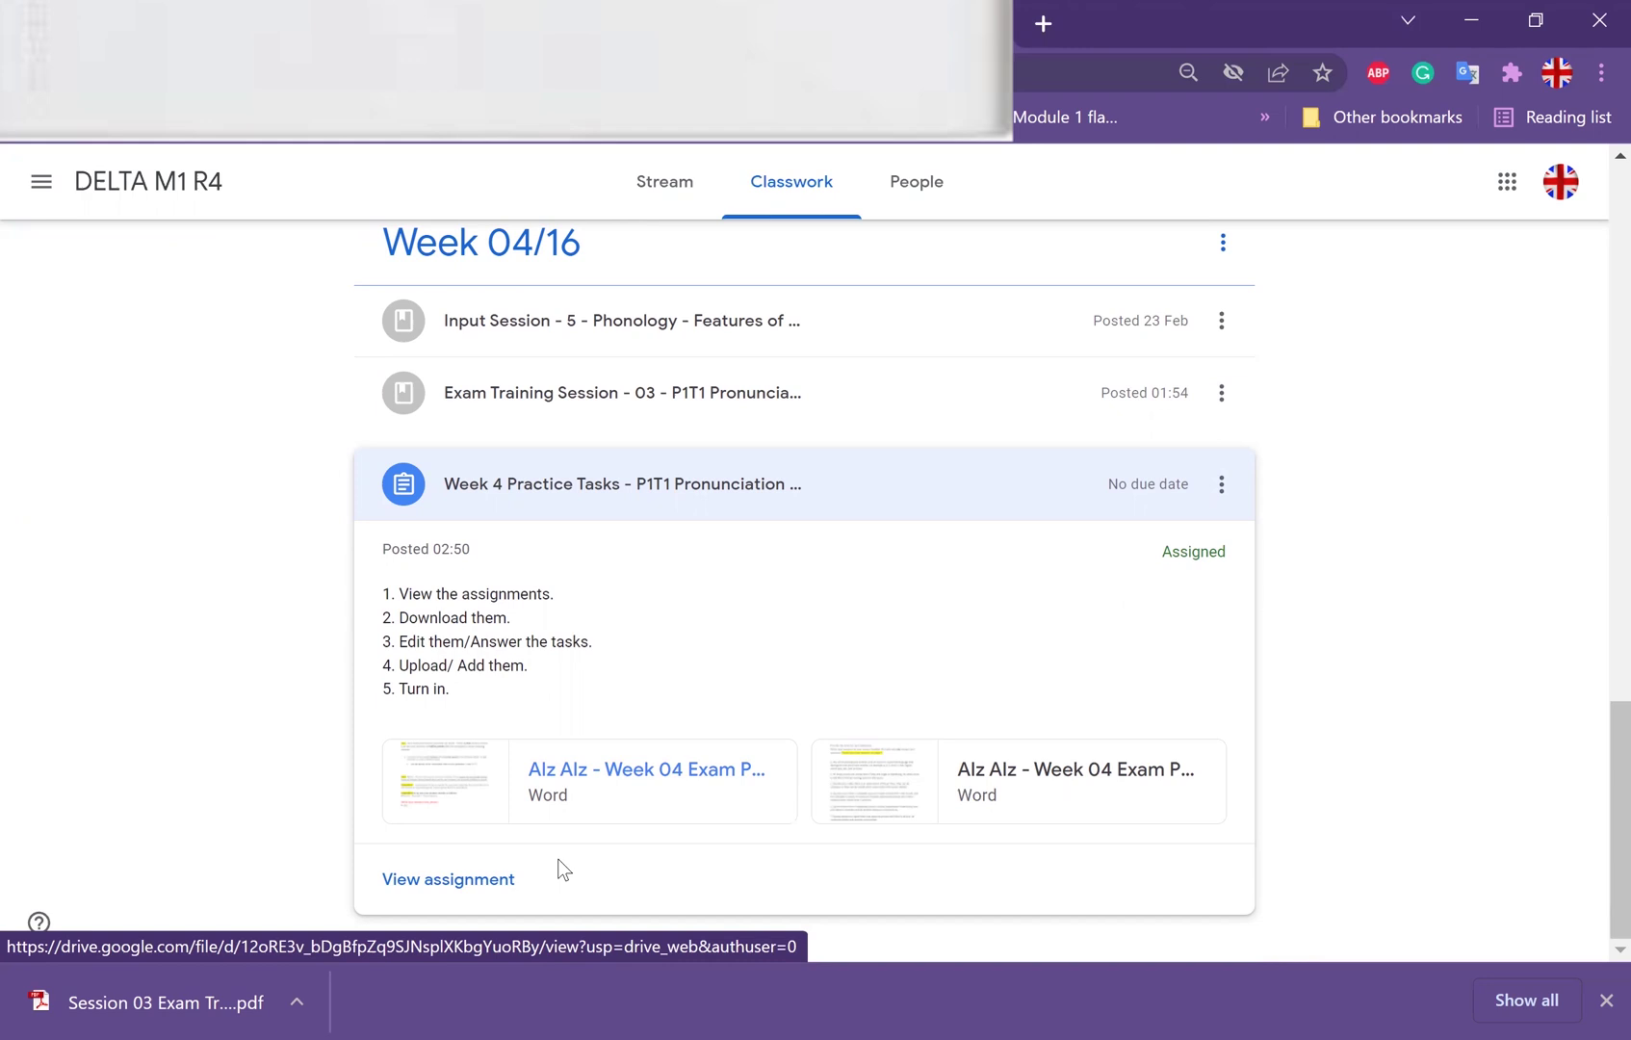
Open the full Week 4 Practice Tasks page and dismiss the Hand it in tip.
click(495, 892)
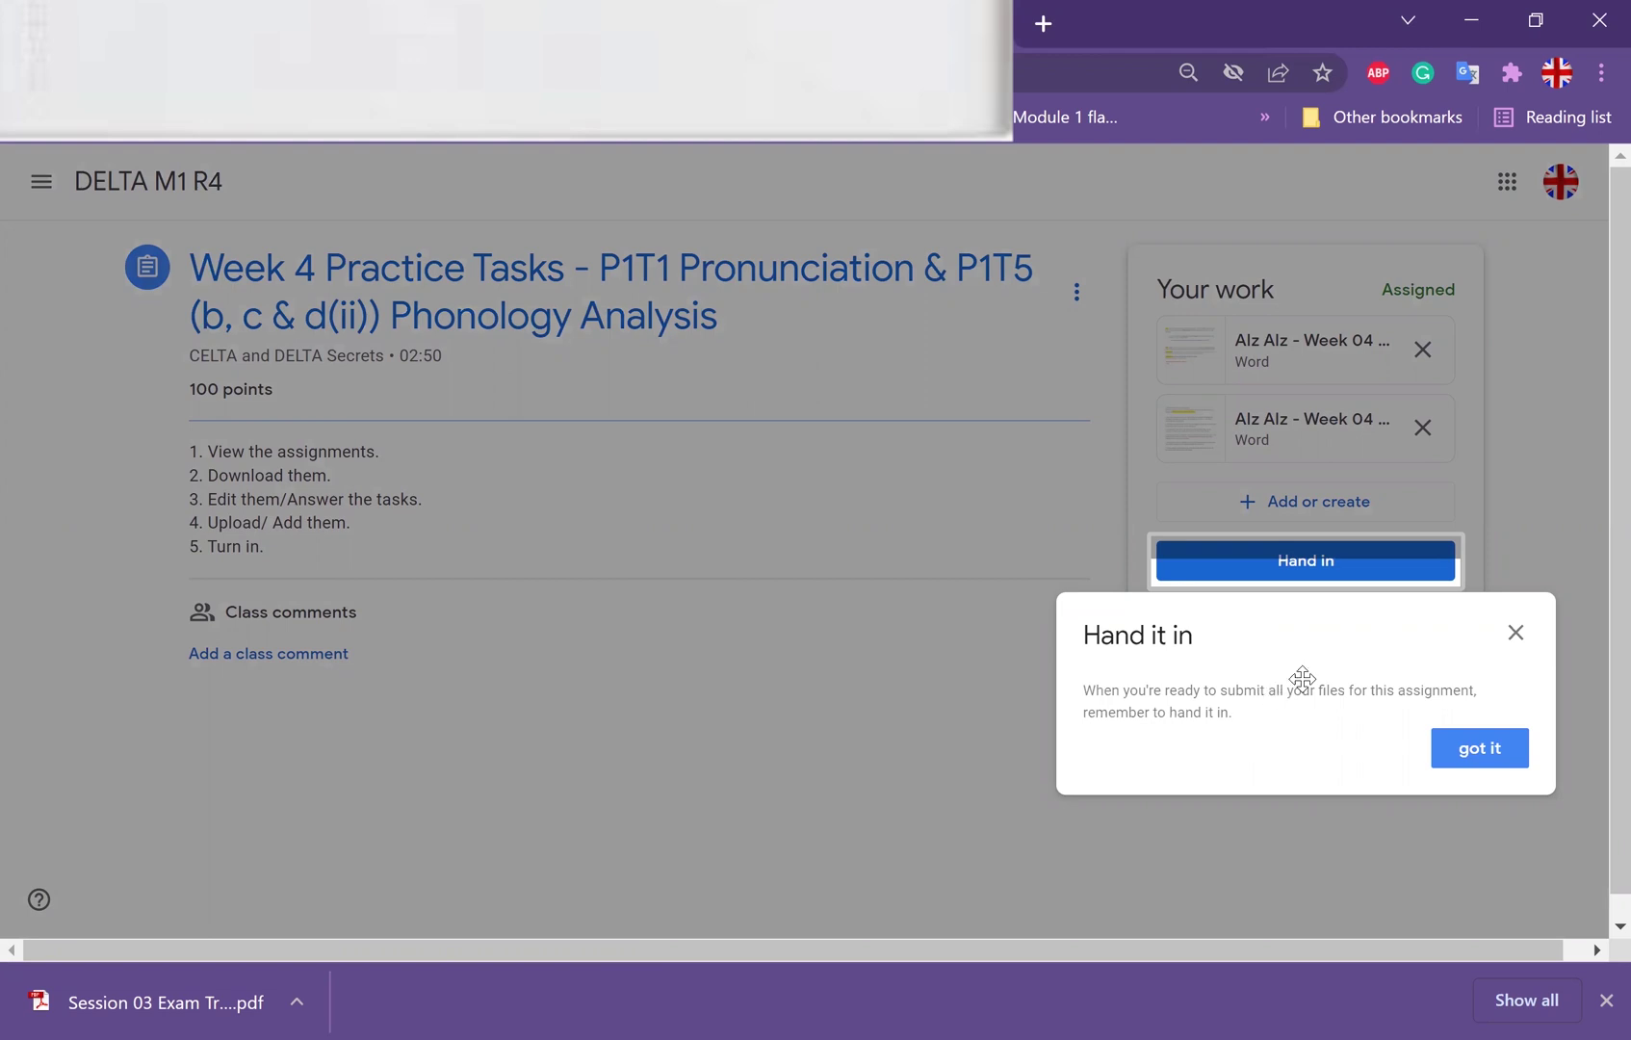
click(1505, 749)
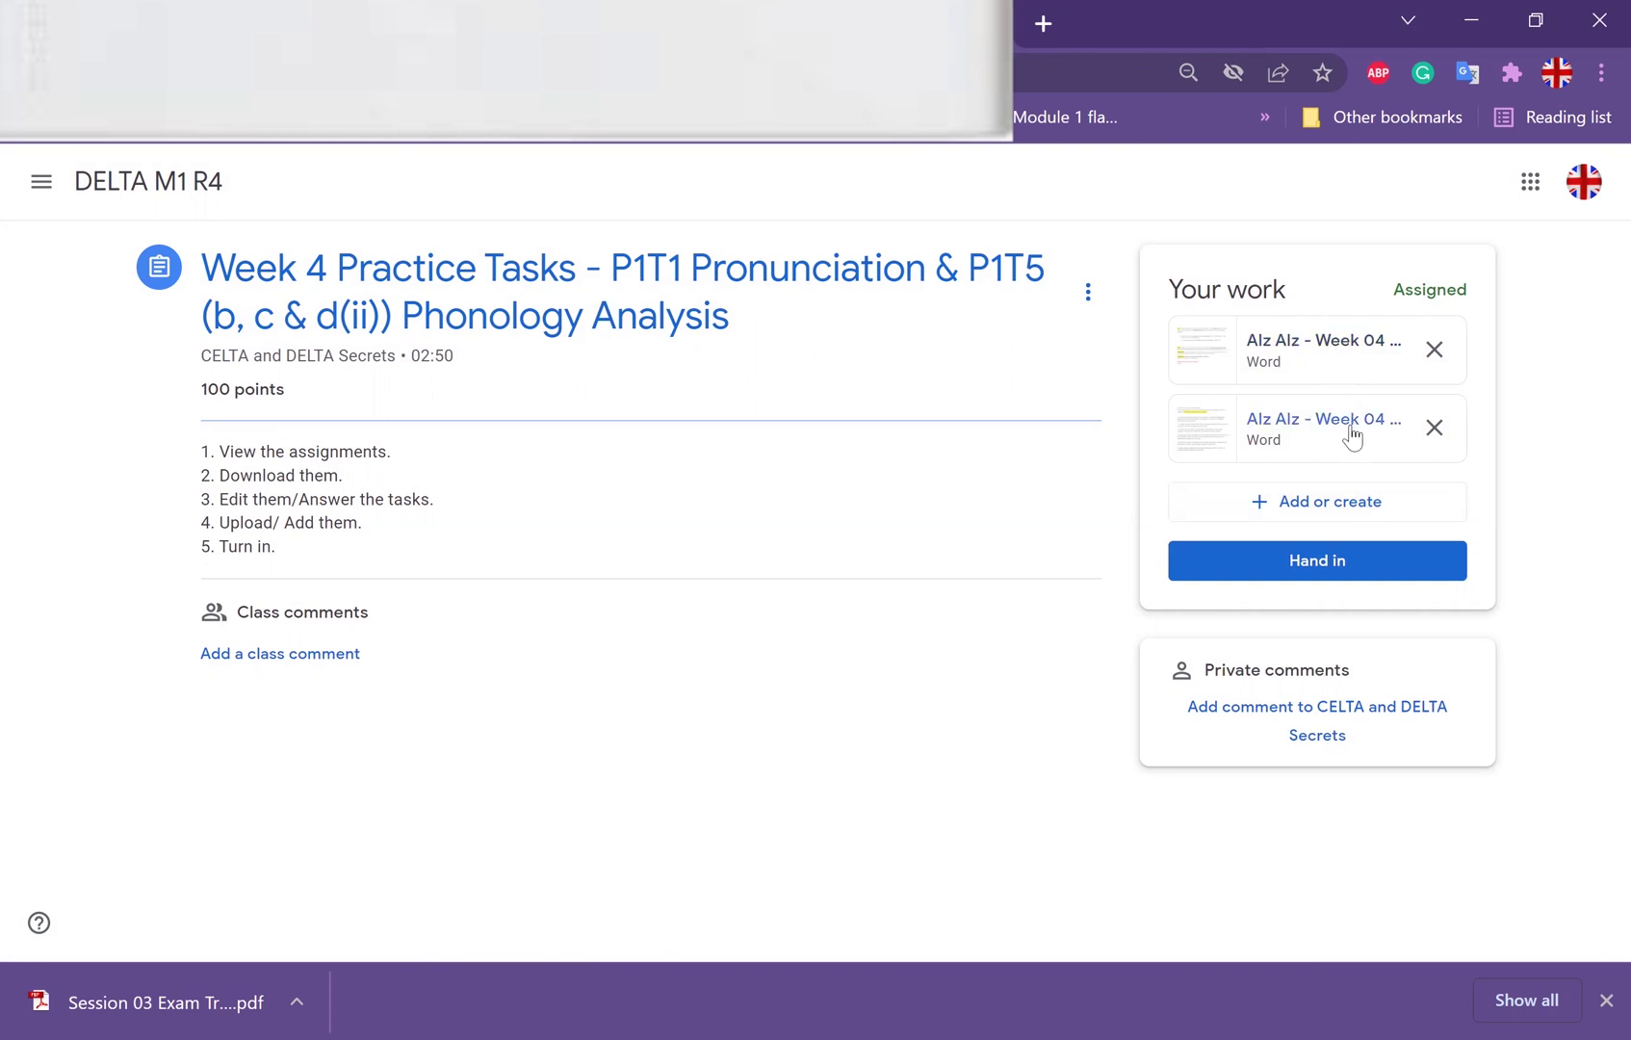
Open the Week 04 Exam Practice P1T5(ii) Phonology file in its own window.
click(1288, 357)
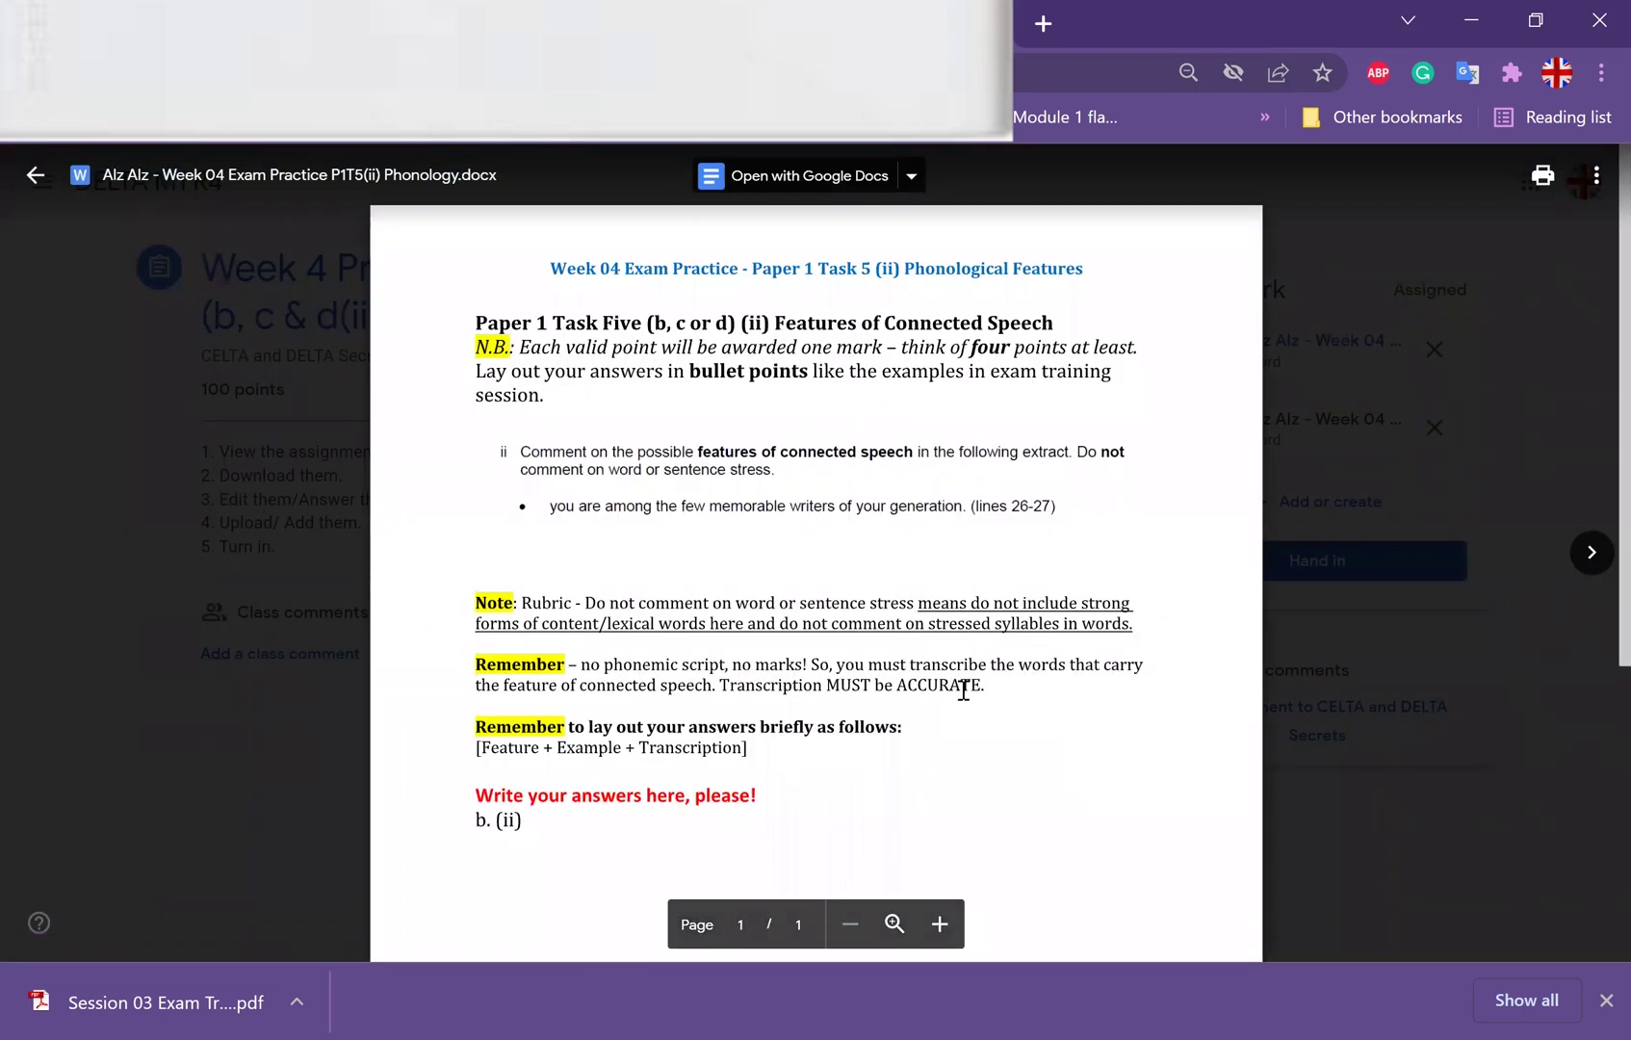
scroll(963, 689, down, 1)
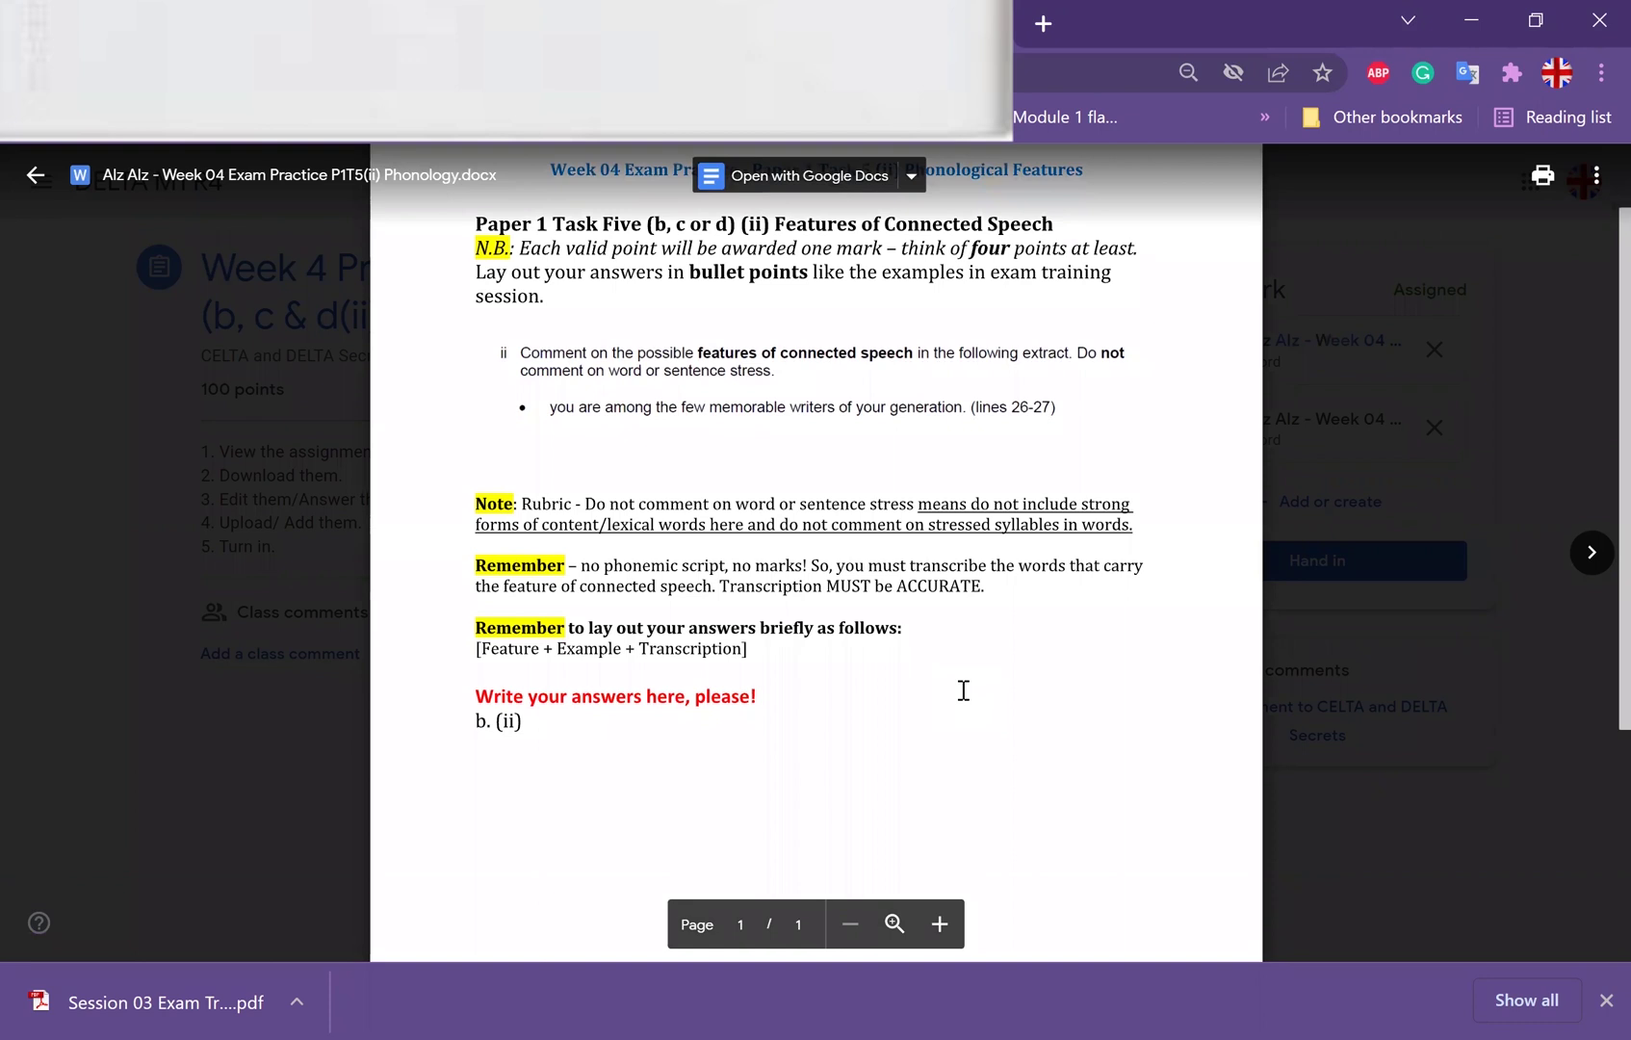
click(1596, 176)
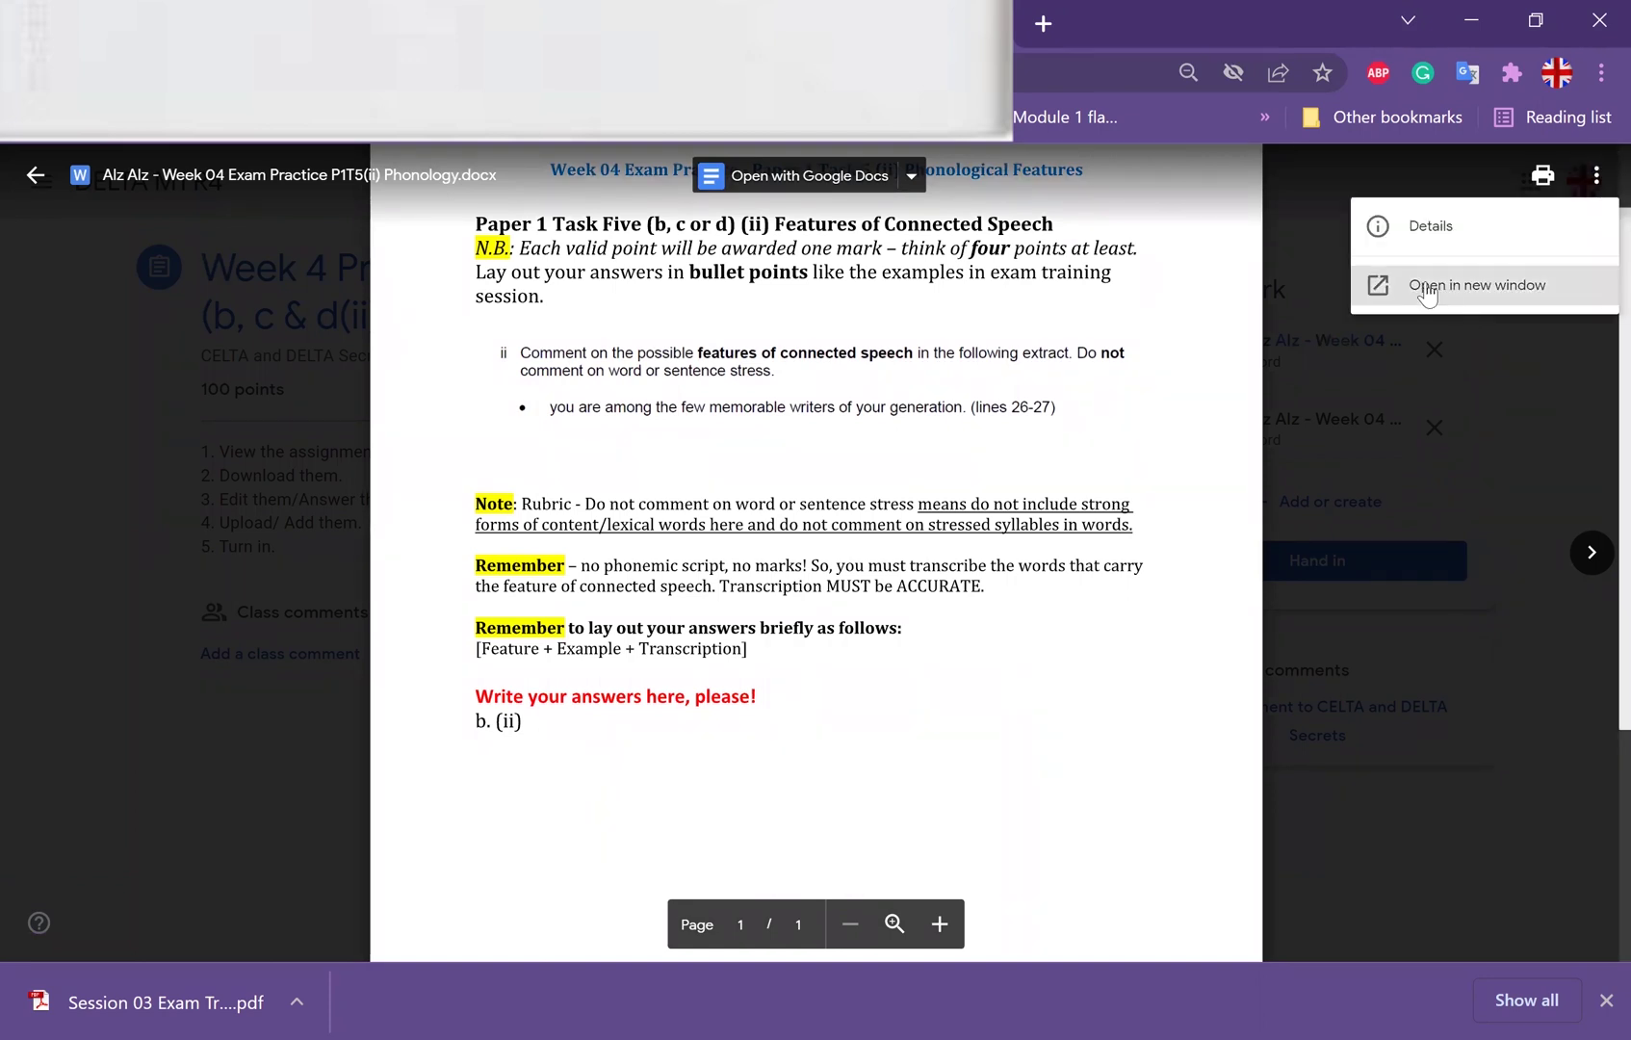
click(1428, 293)
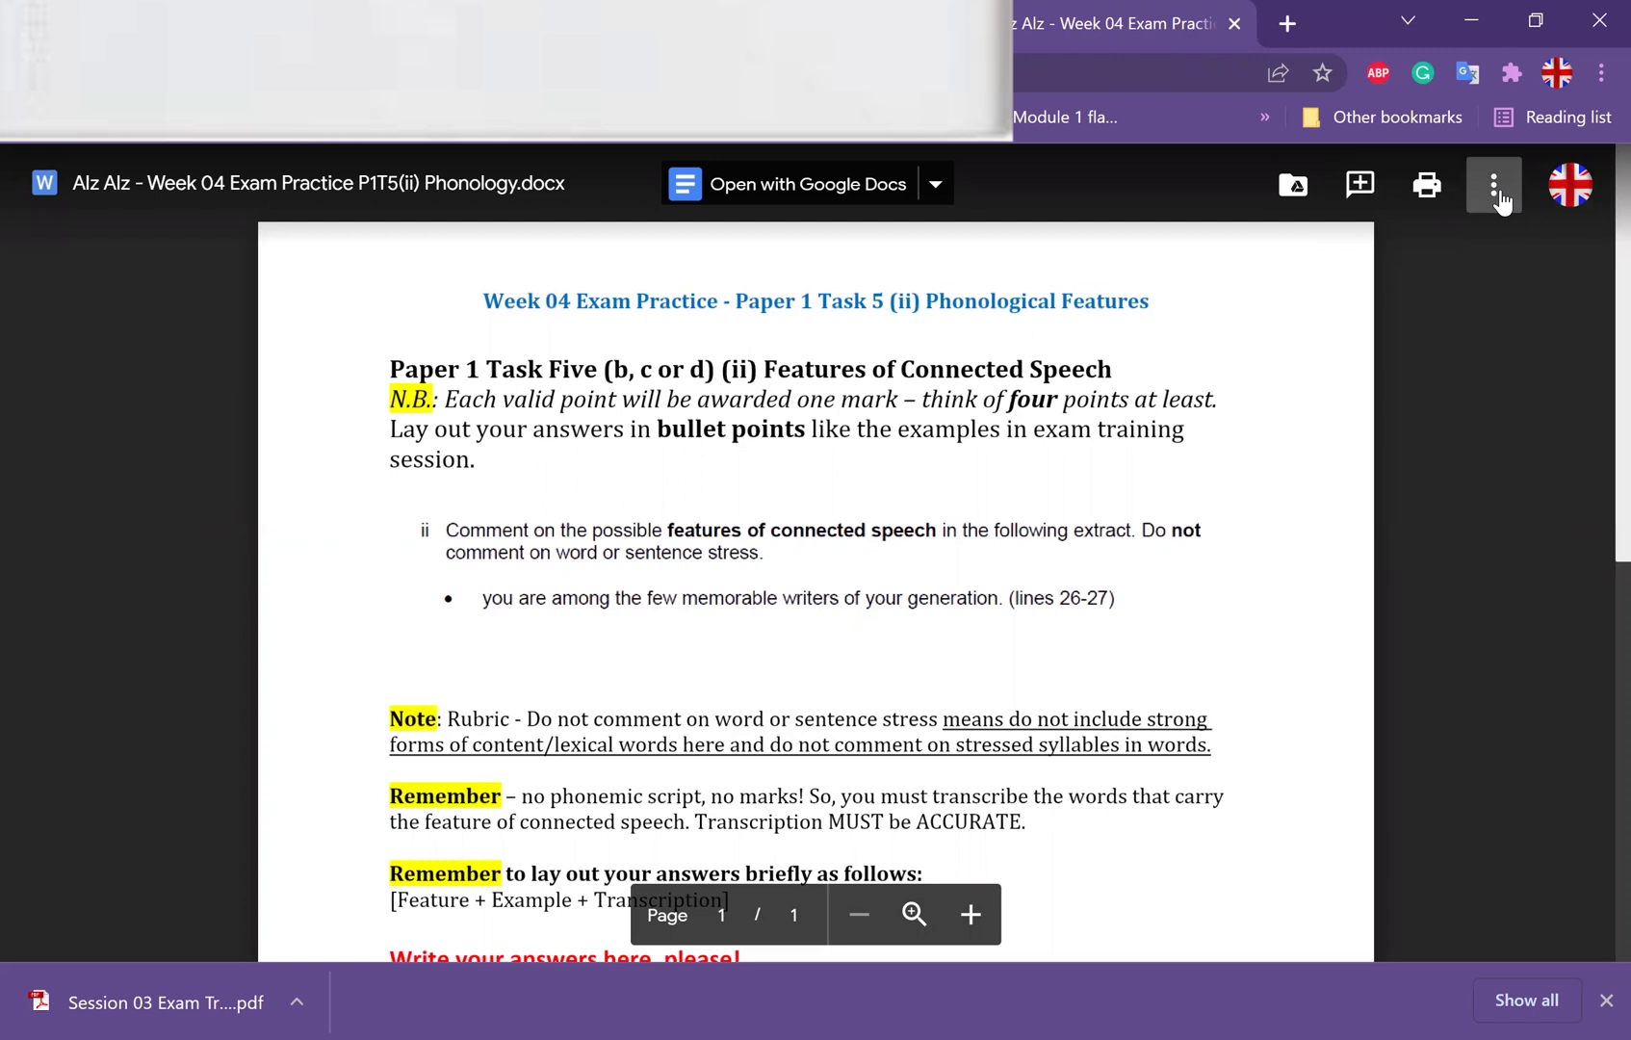
Download the Phonology document, open the downloaded copy, then close the preview.
click(1494, 184)
click(1192, 507)
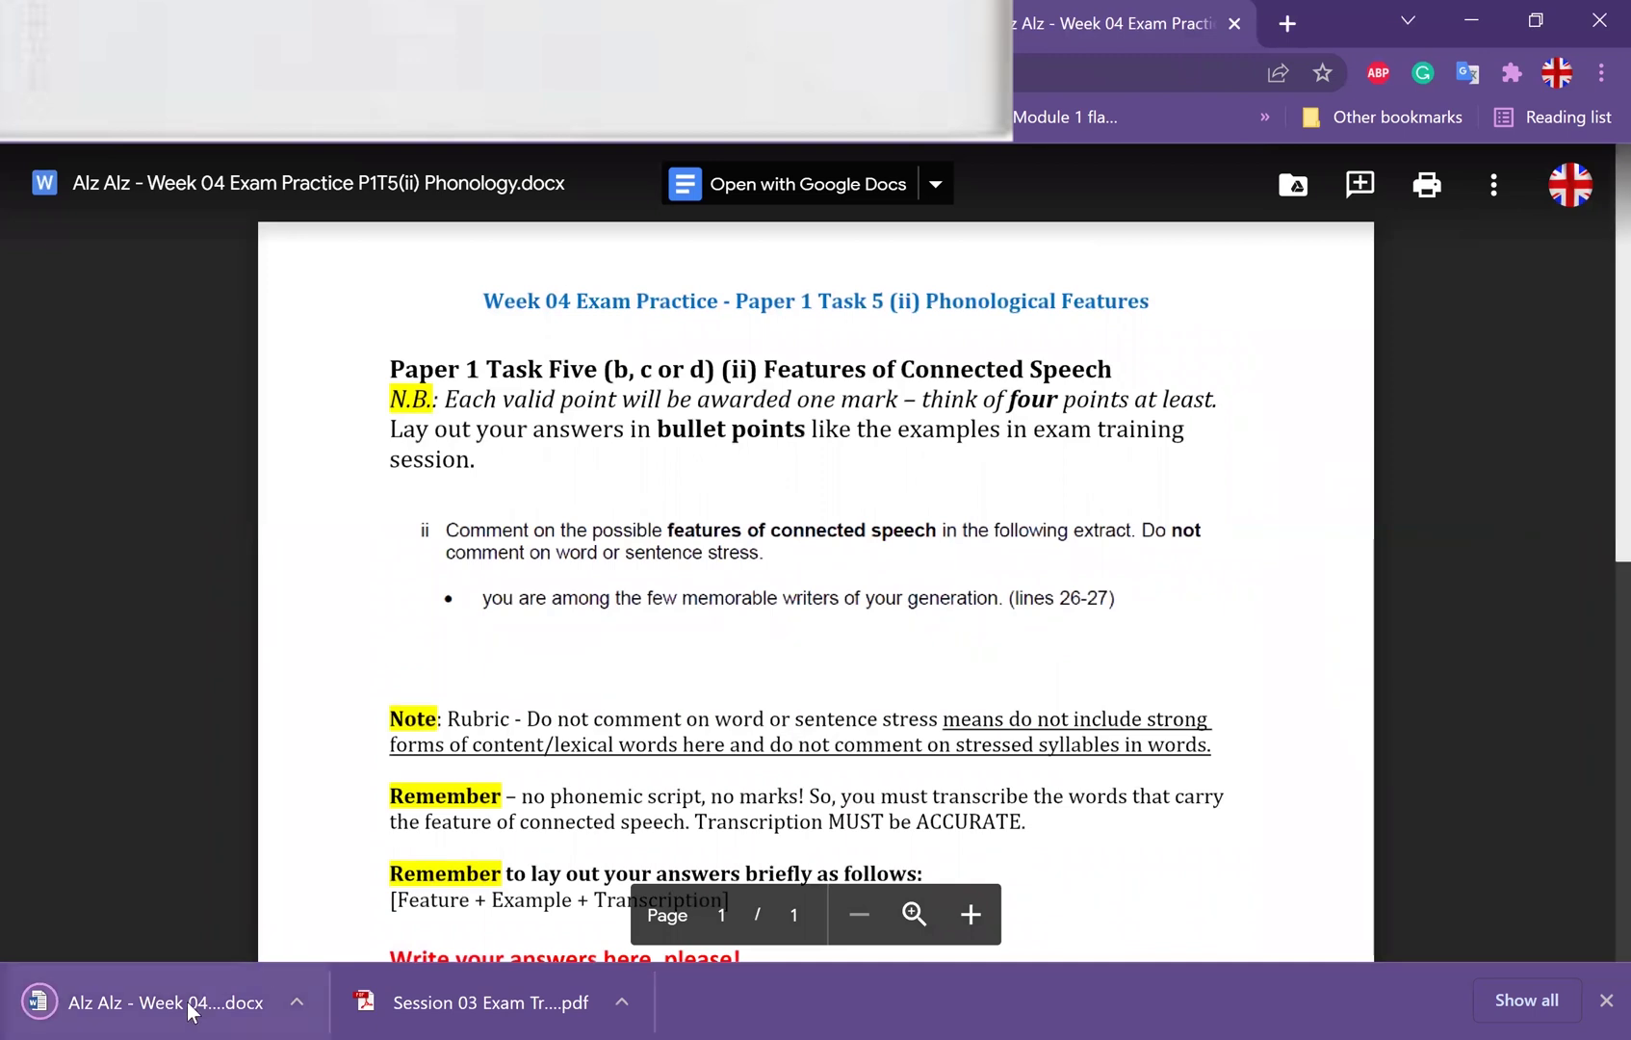
click(187, 1011)
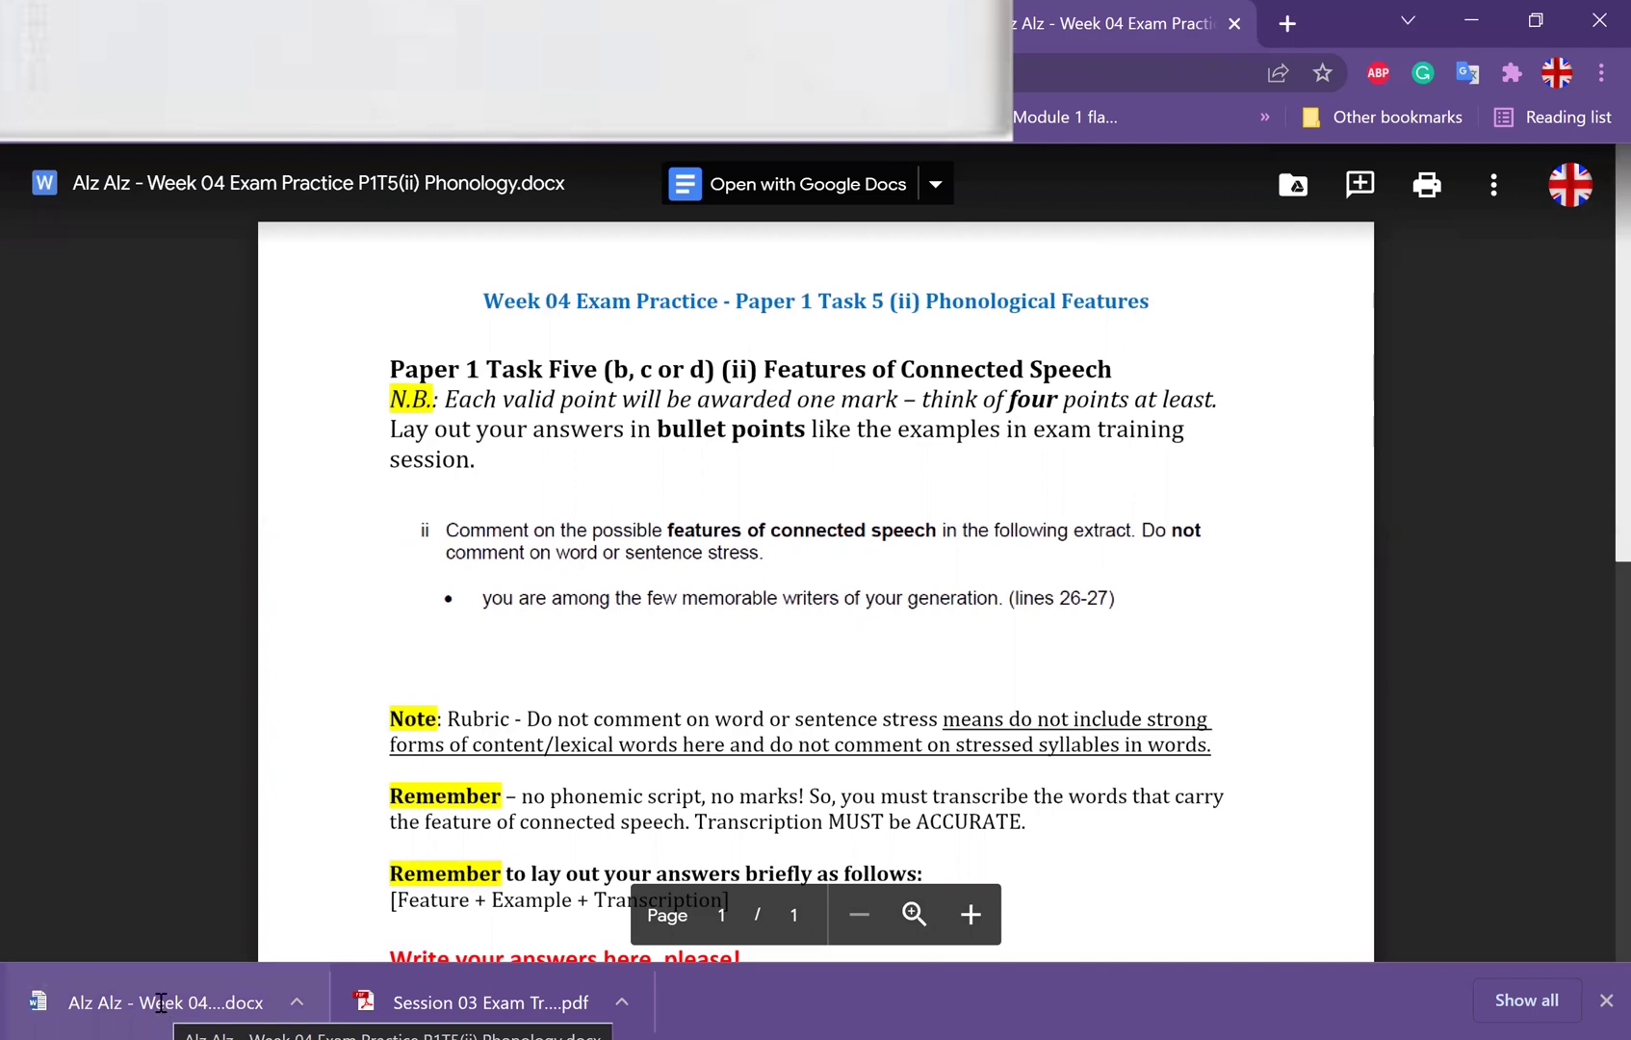
click(160, 1003)
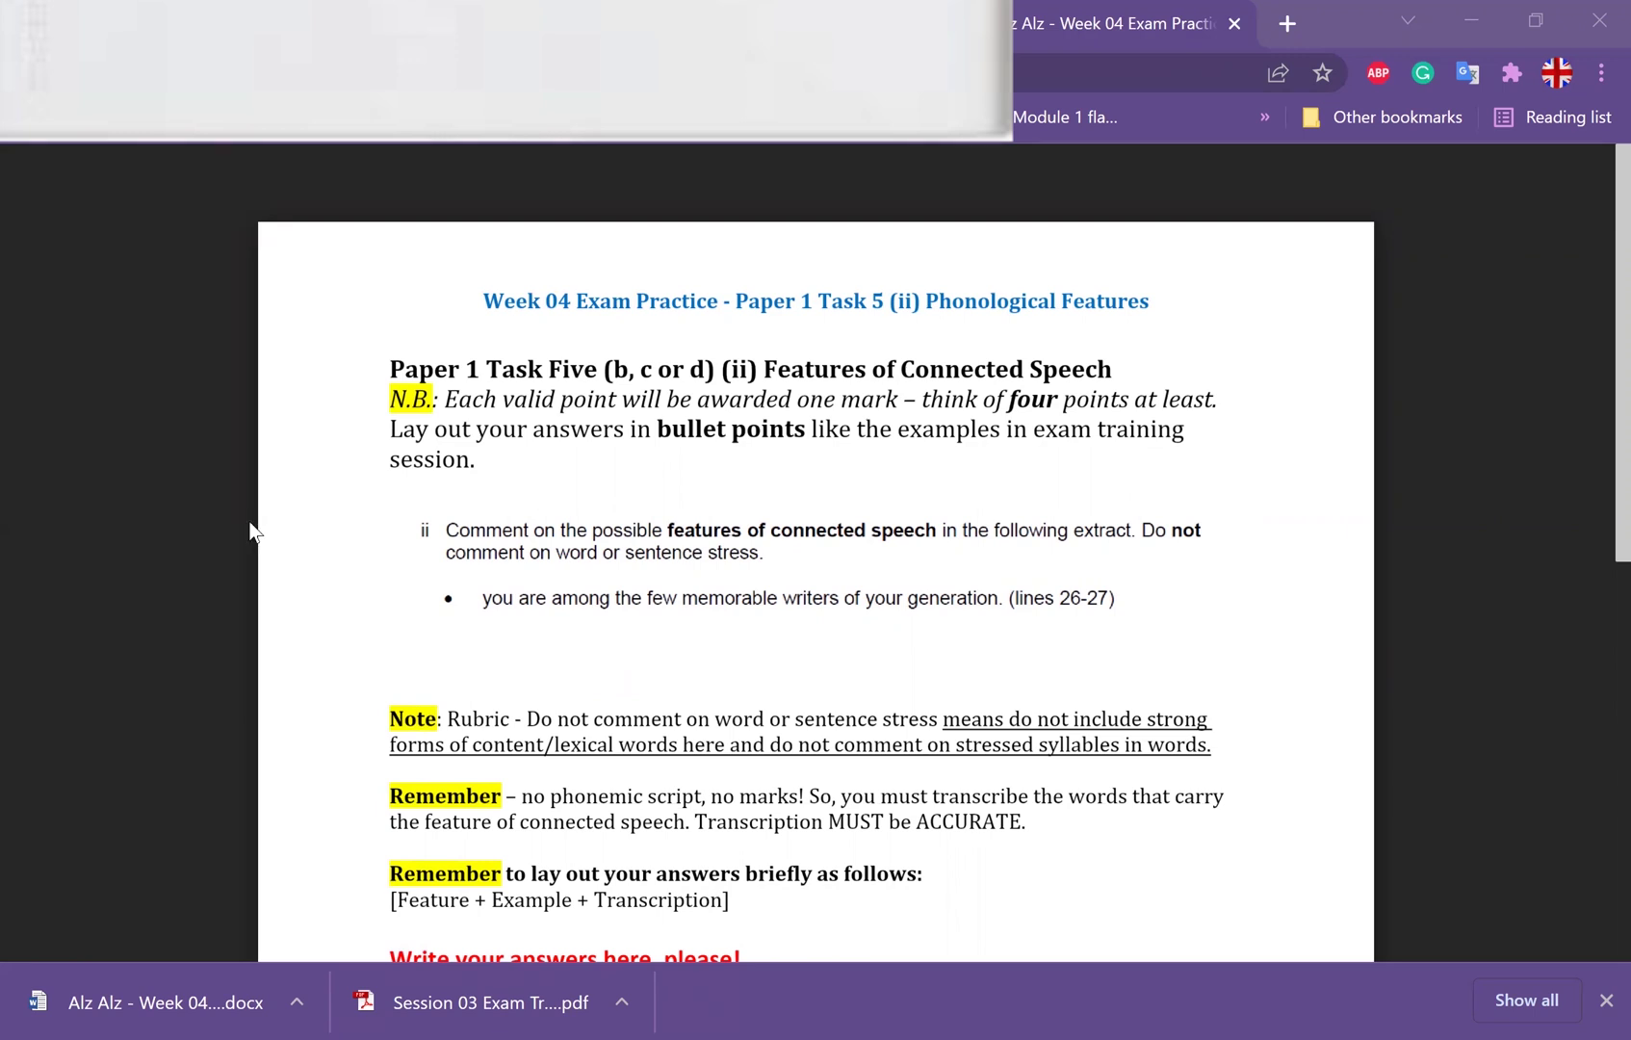
mouse_move(816, 573)
key(Escape)
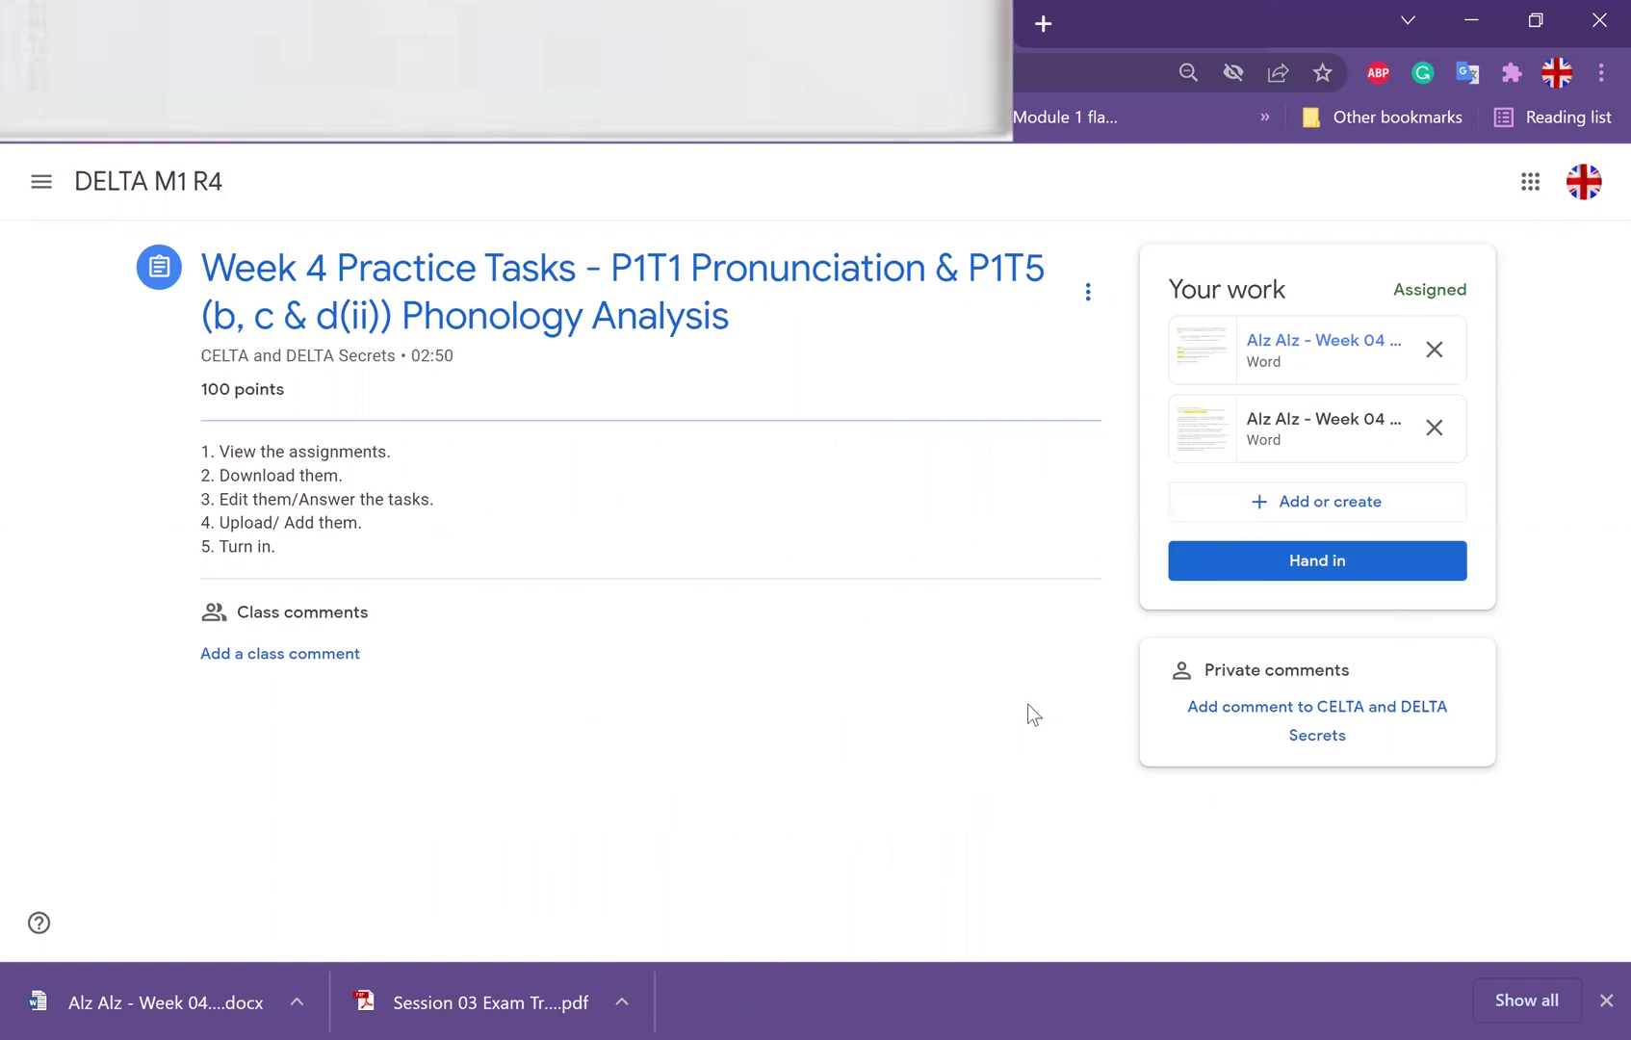
Upload the Week 04 answer .docx from Downloads to Your work.
click(1309, 515)
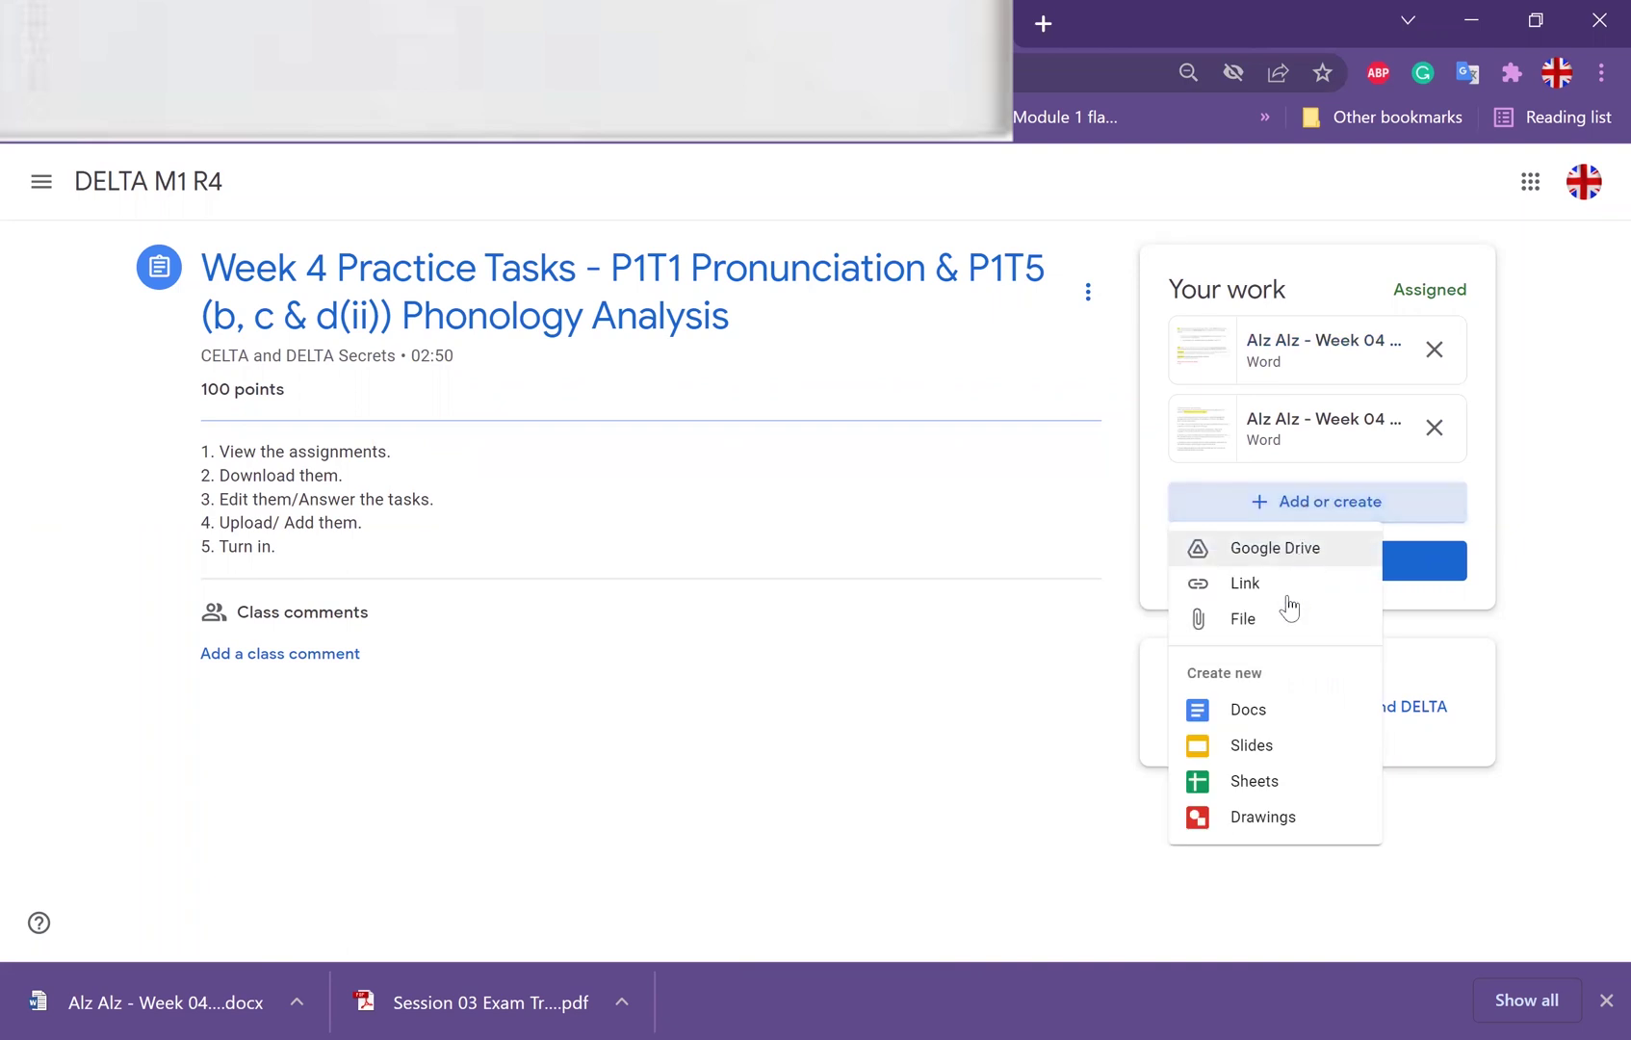
click(1234, 622)
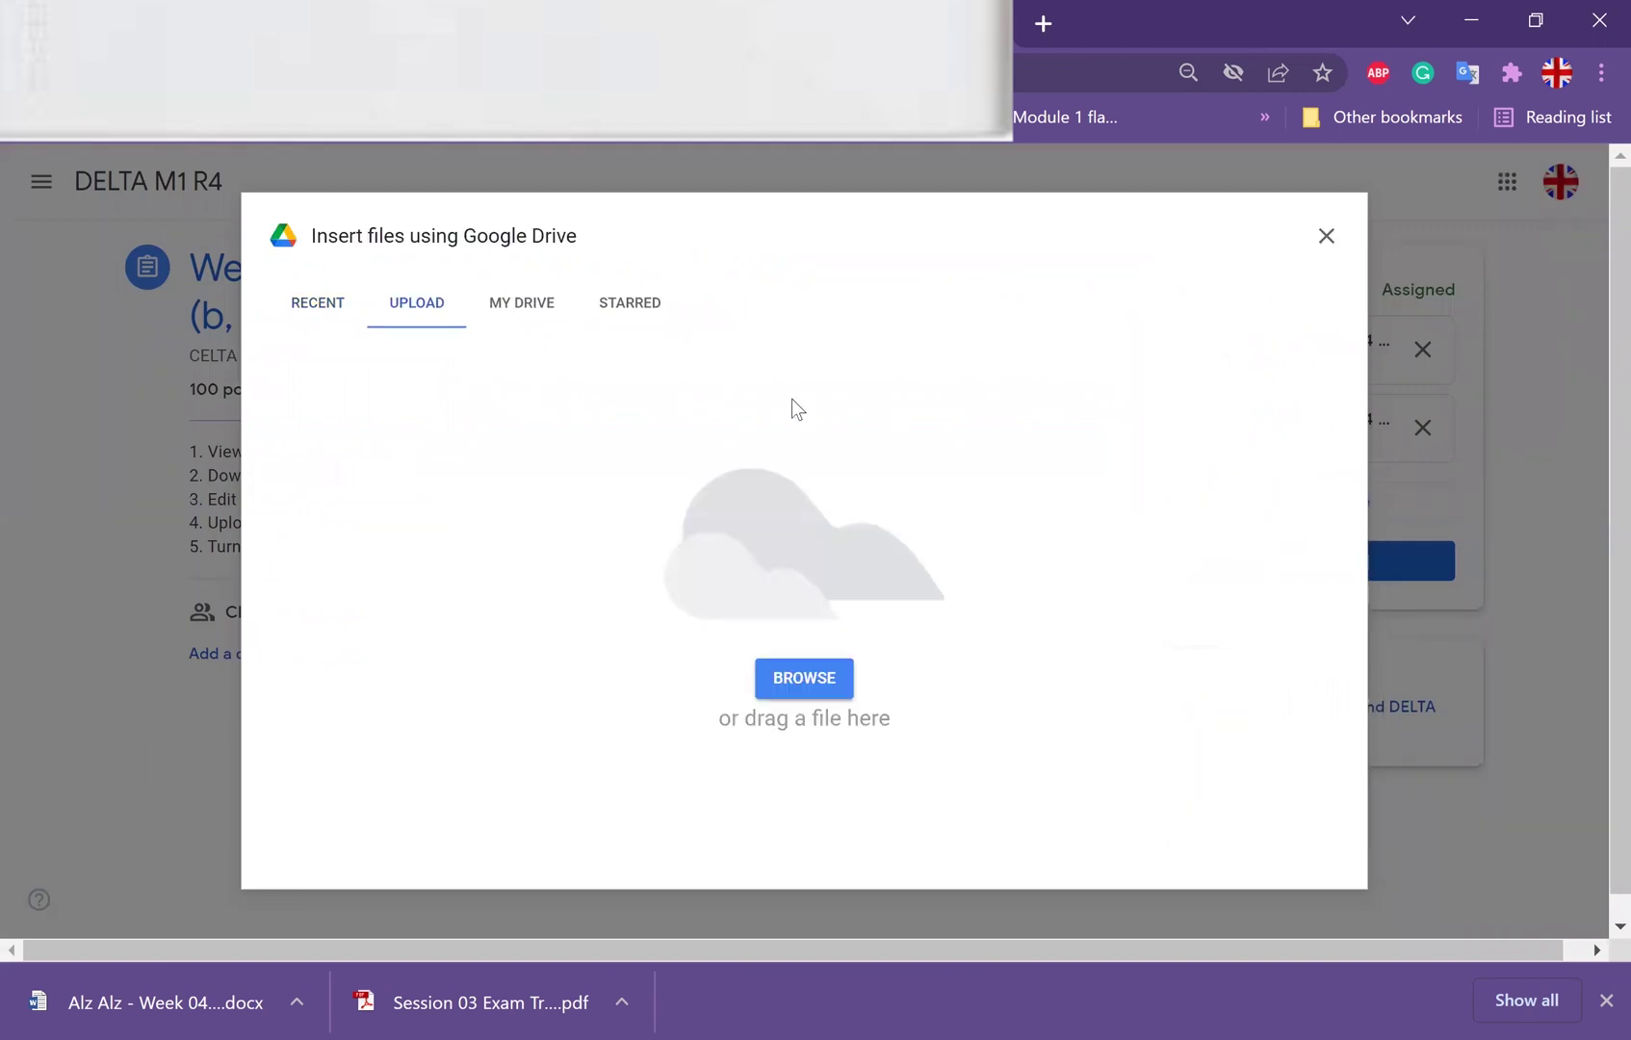
click(808, 684)
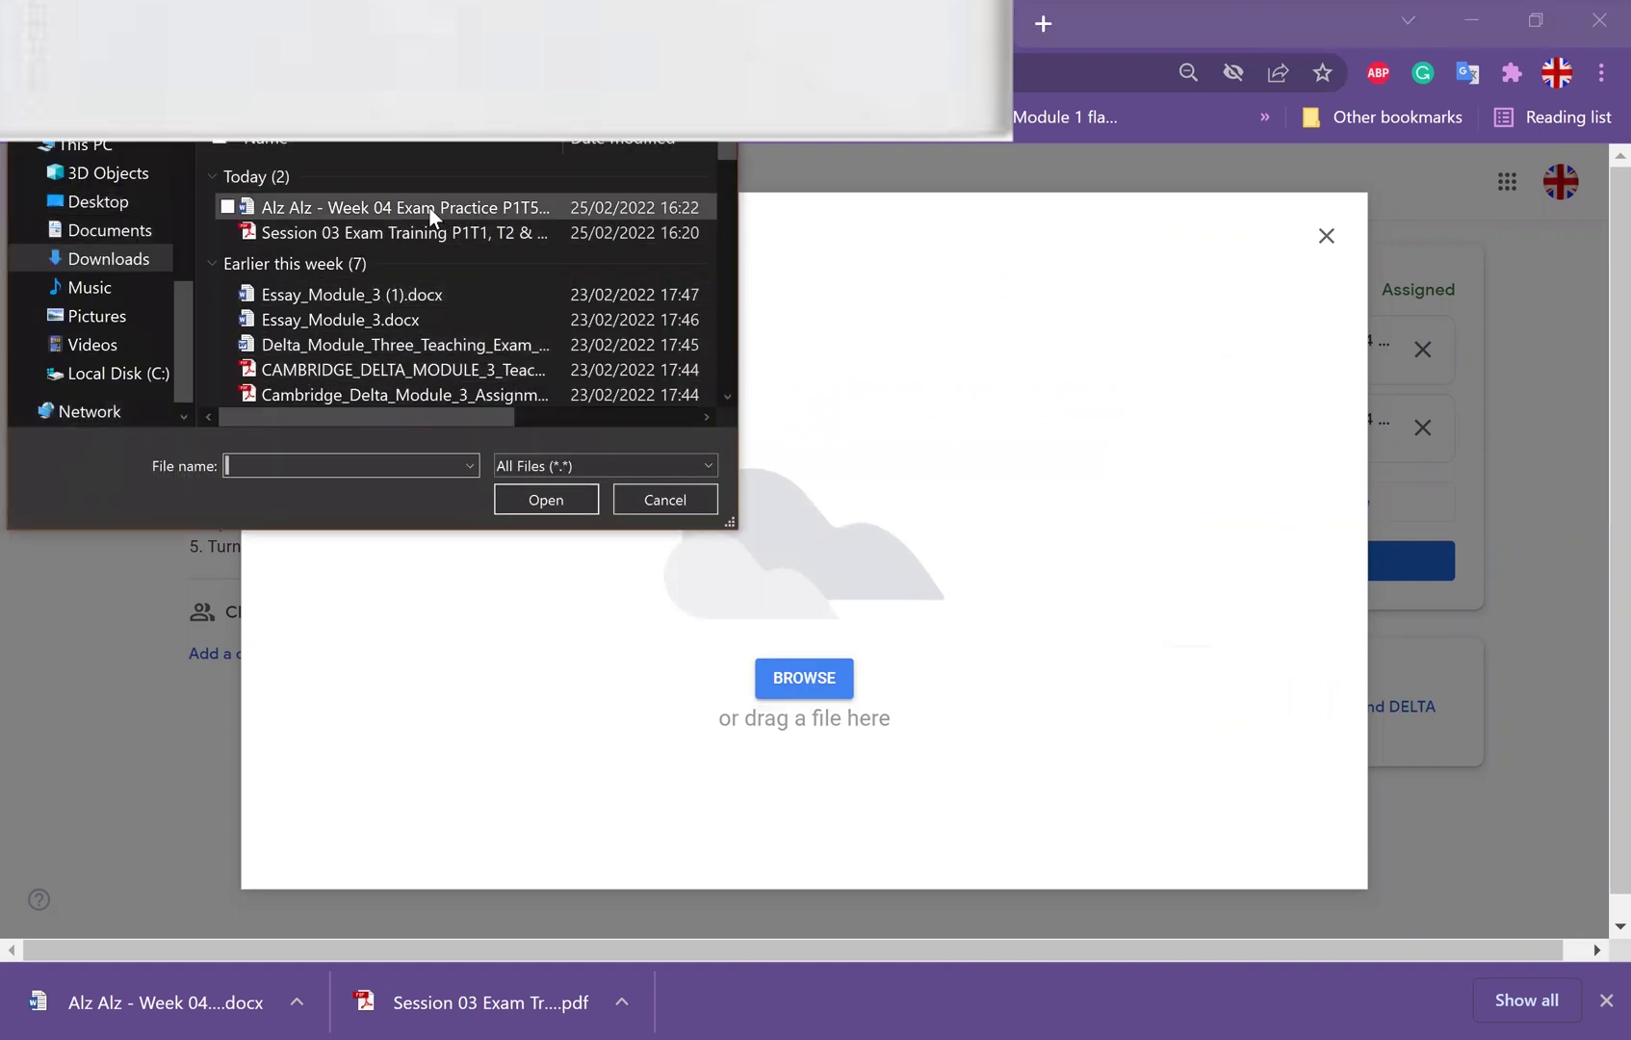
click(429, 208)
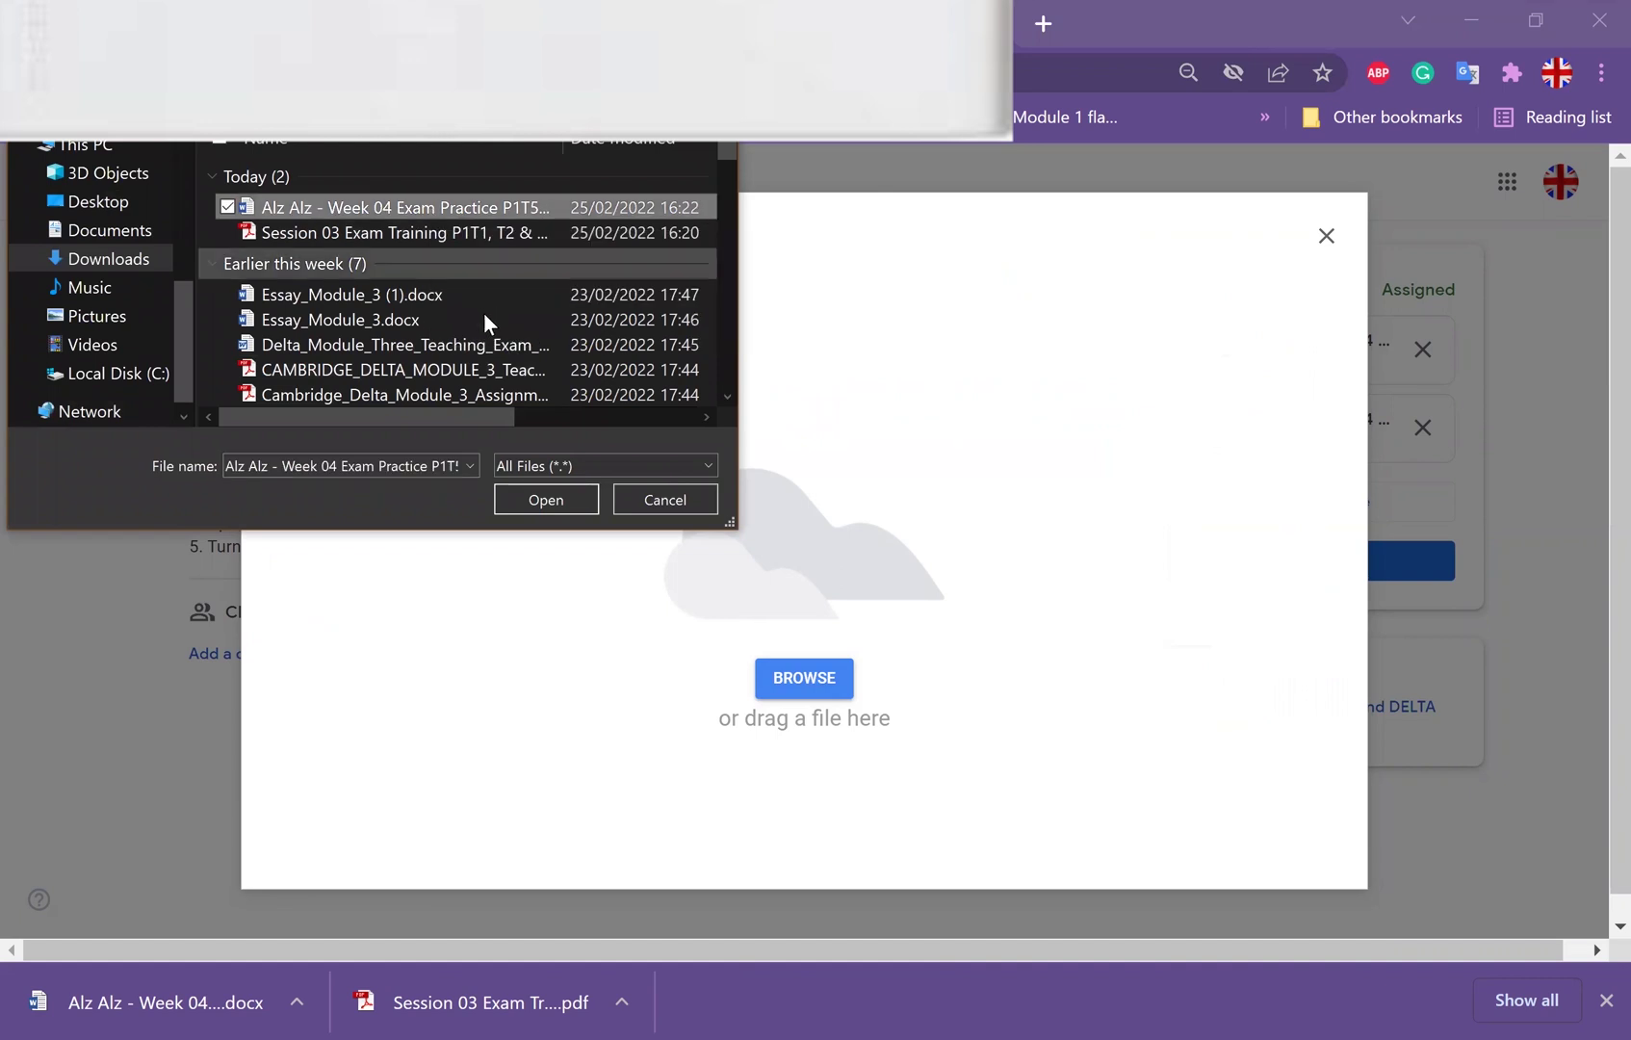
click(511, 500)
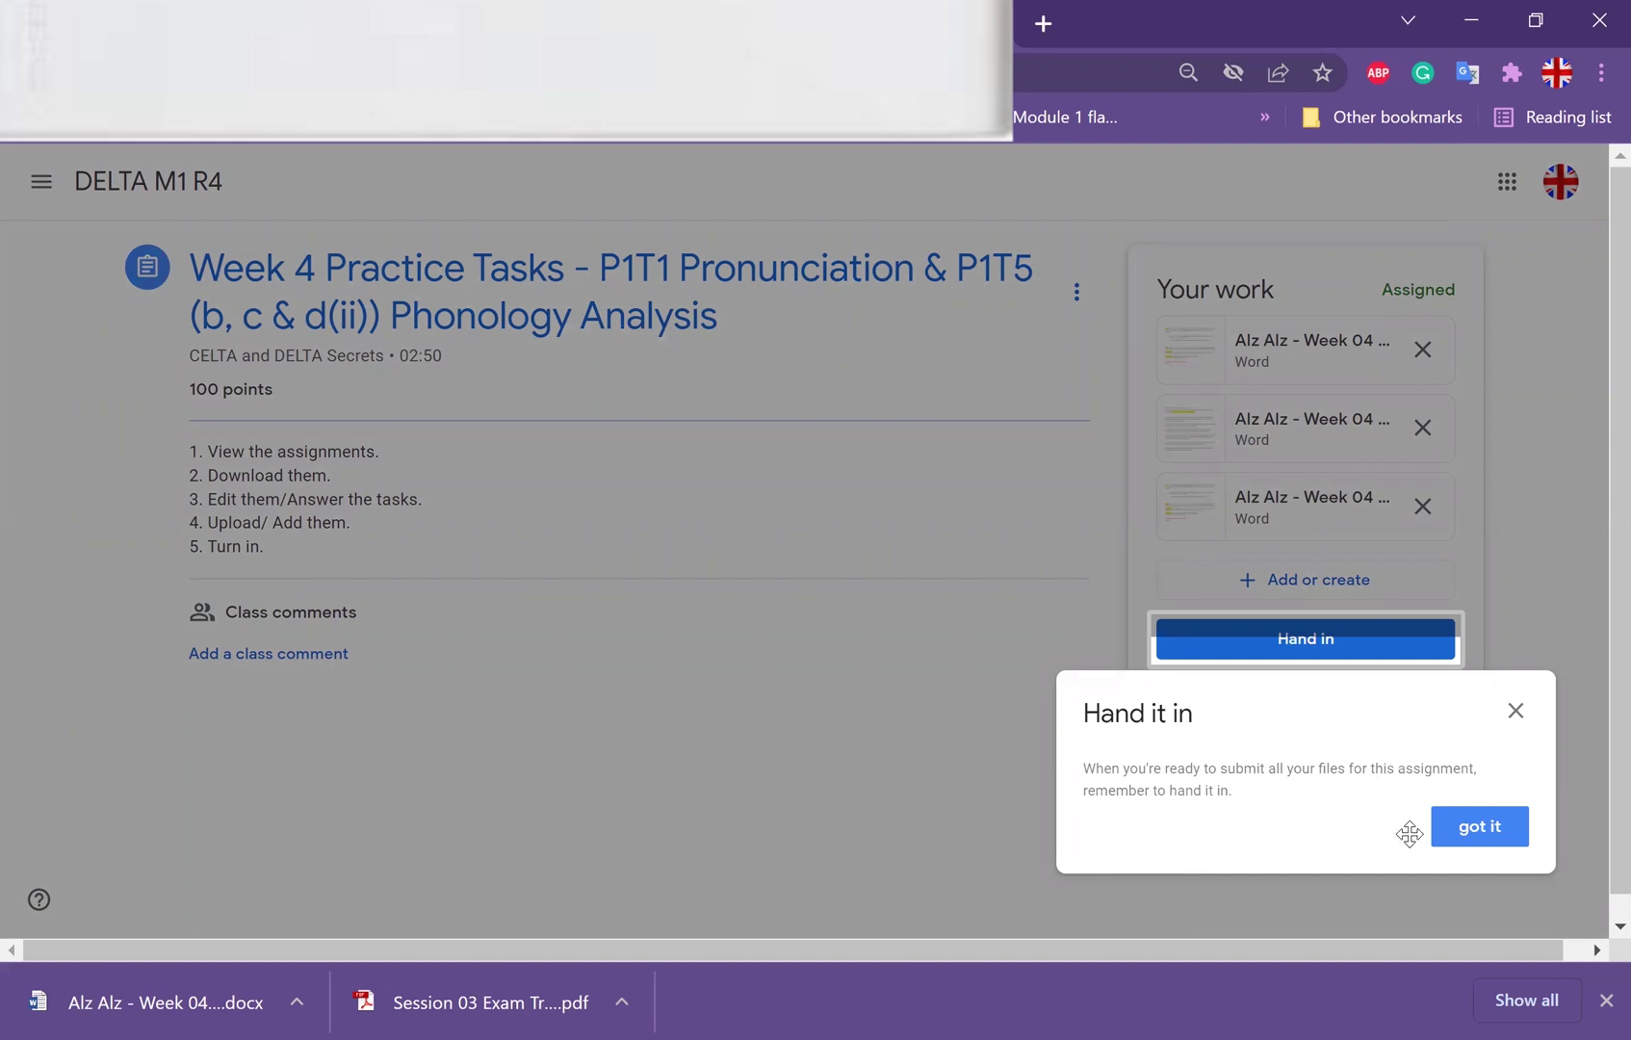
Dismiss the reminder tip and hand in the work with all three Word attachments.
click(1479, 829)
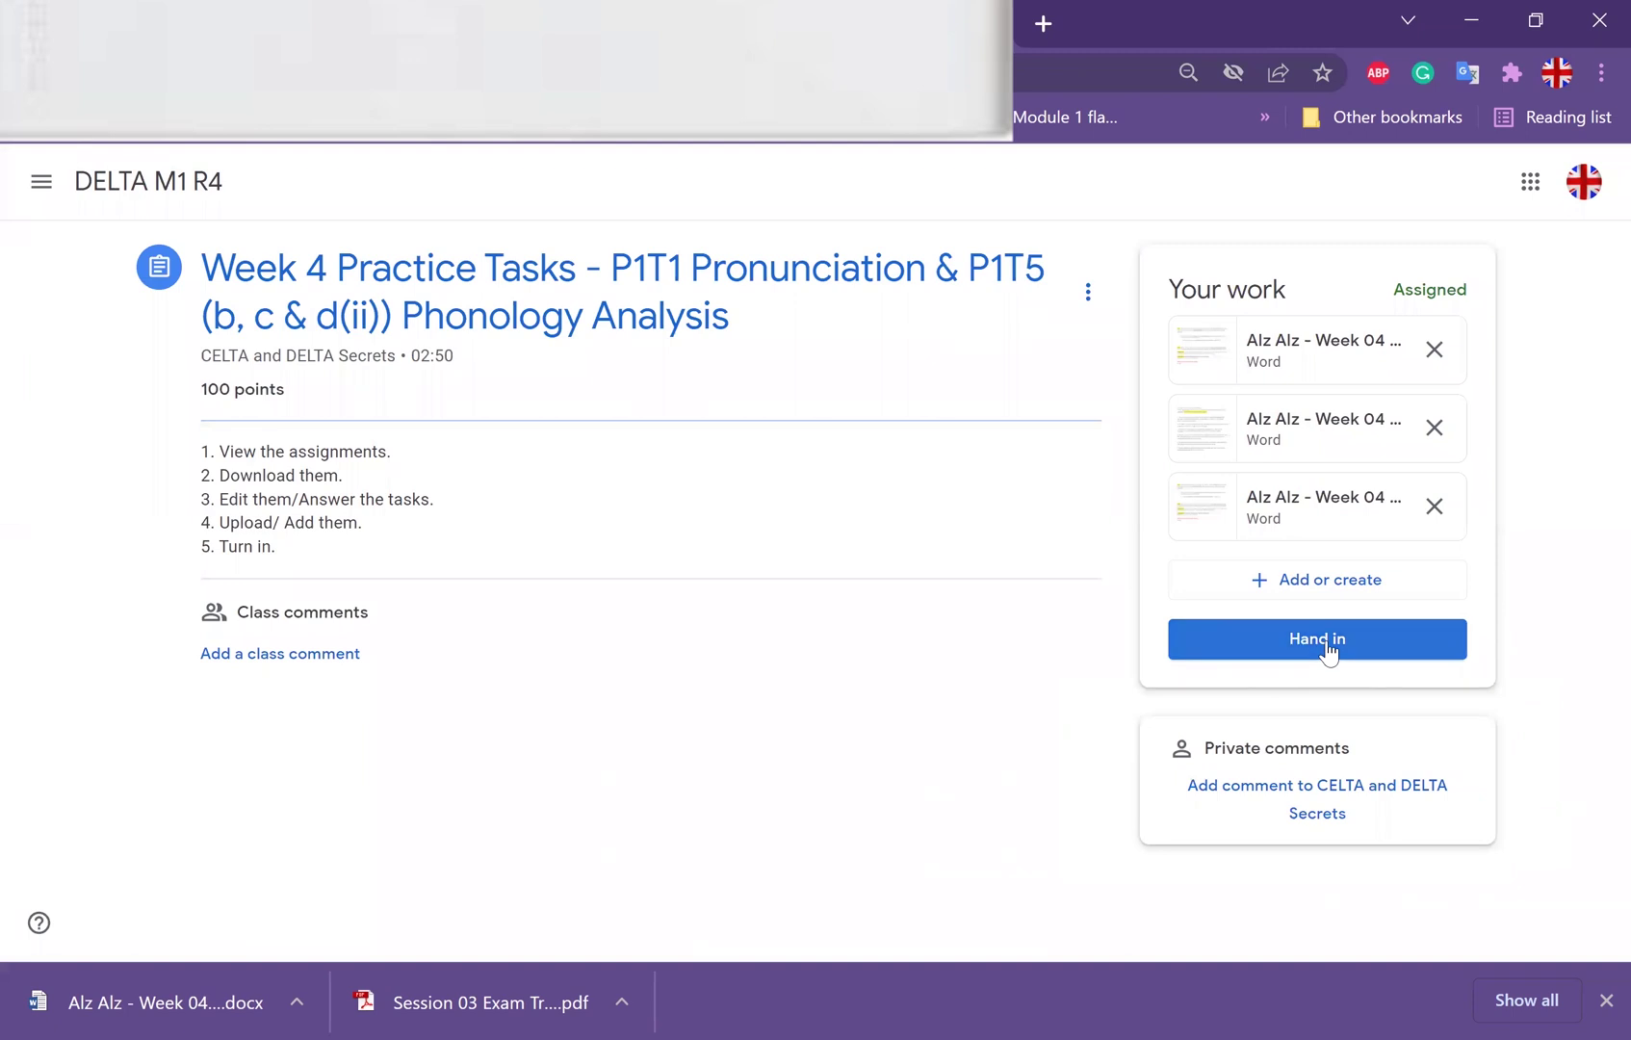
click(1326, 644)
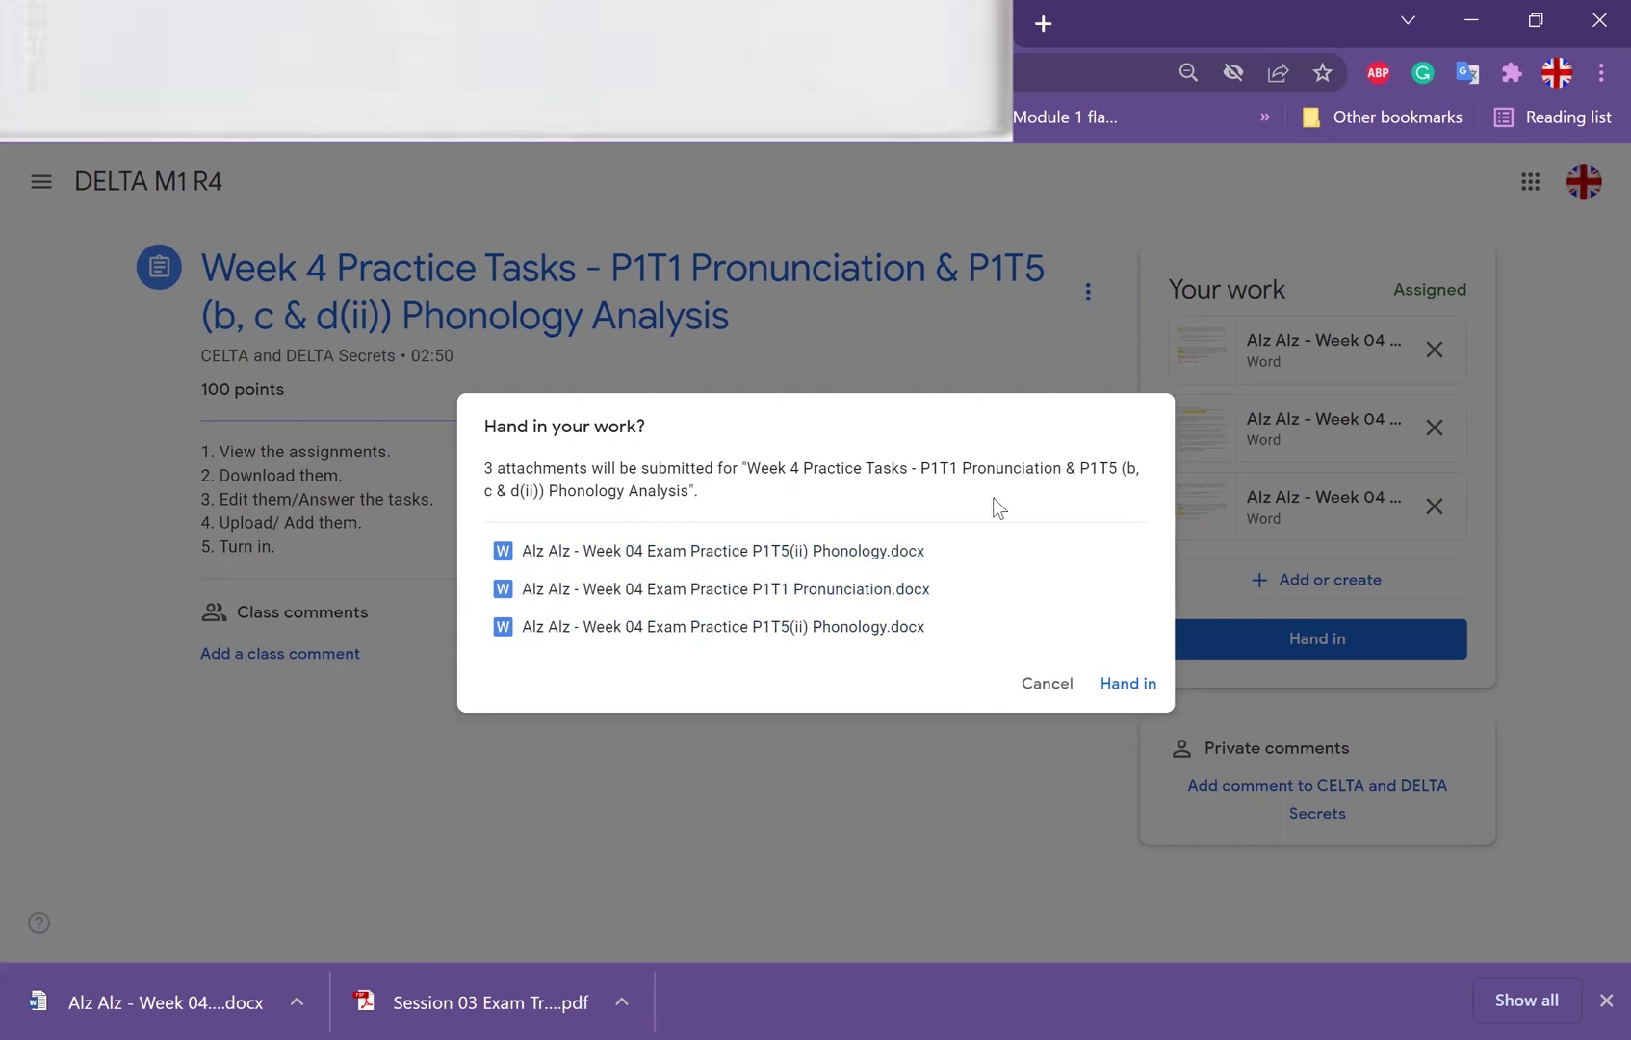
click(1128, 685)
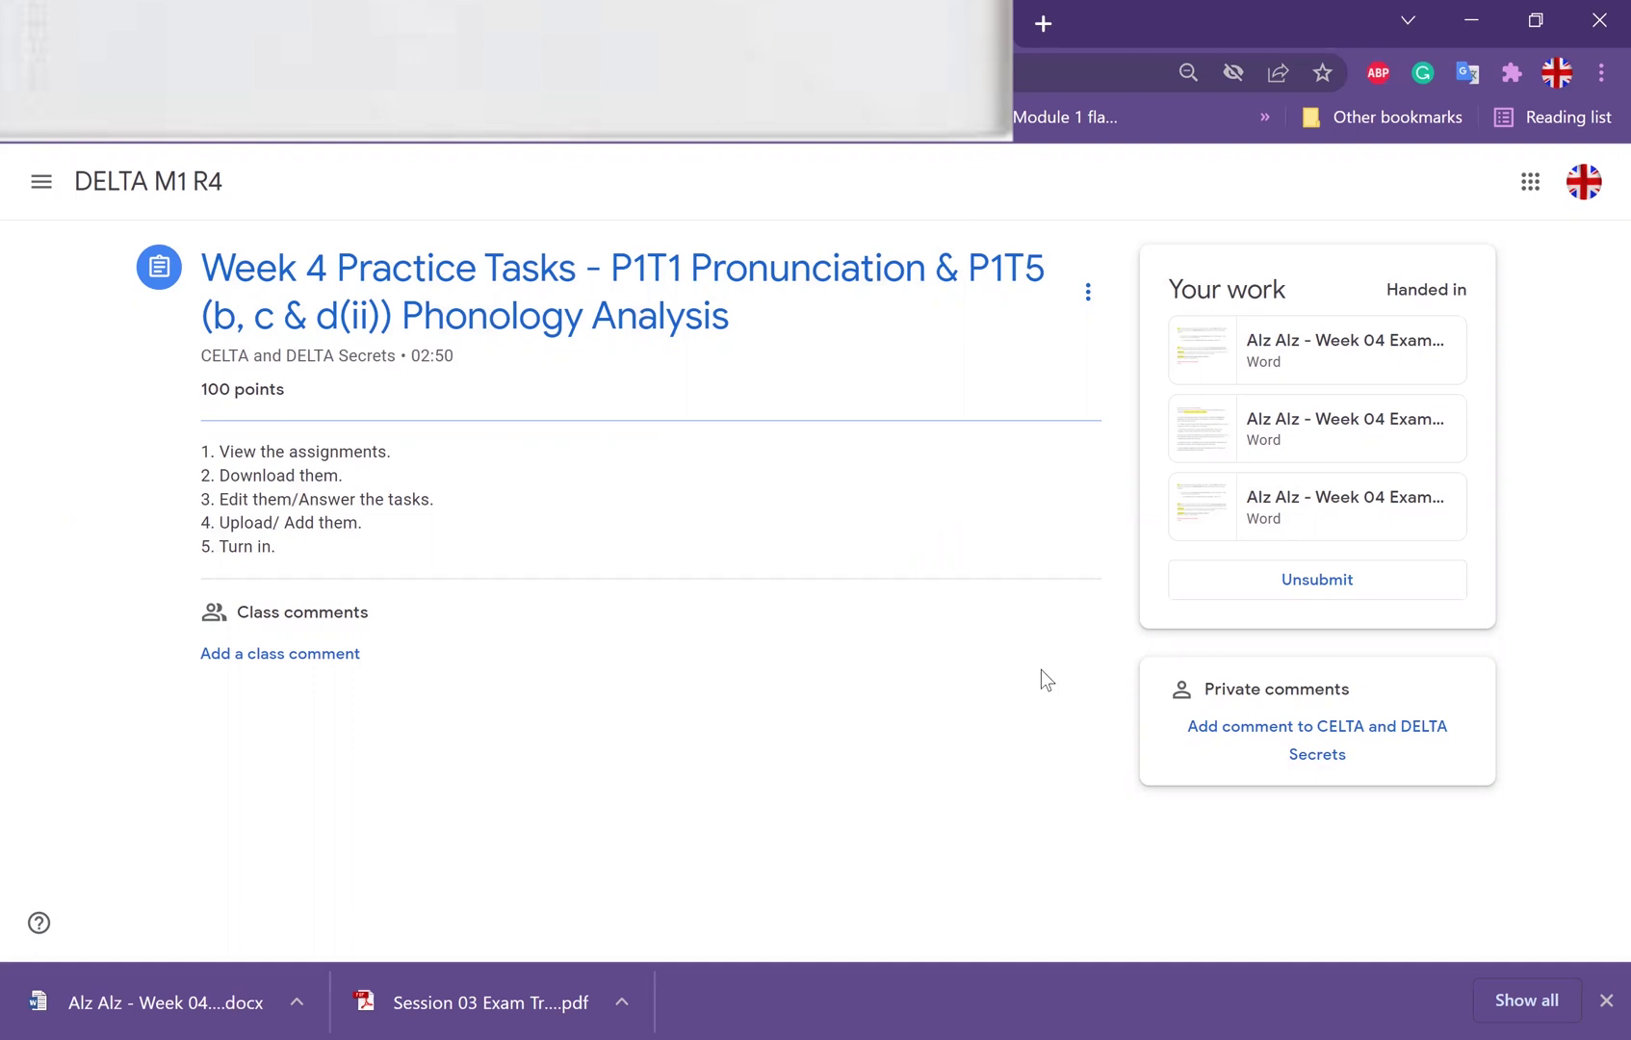
Unsubmit the Week 4 work and delete the third uploaded Word attachment.
click(1245, 584)
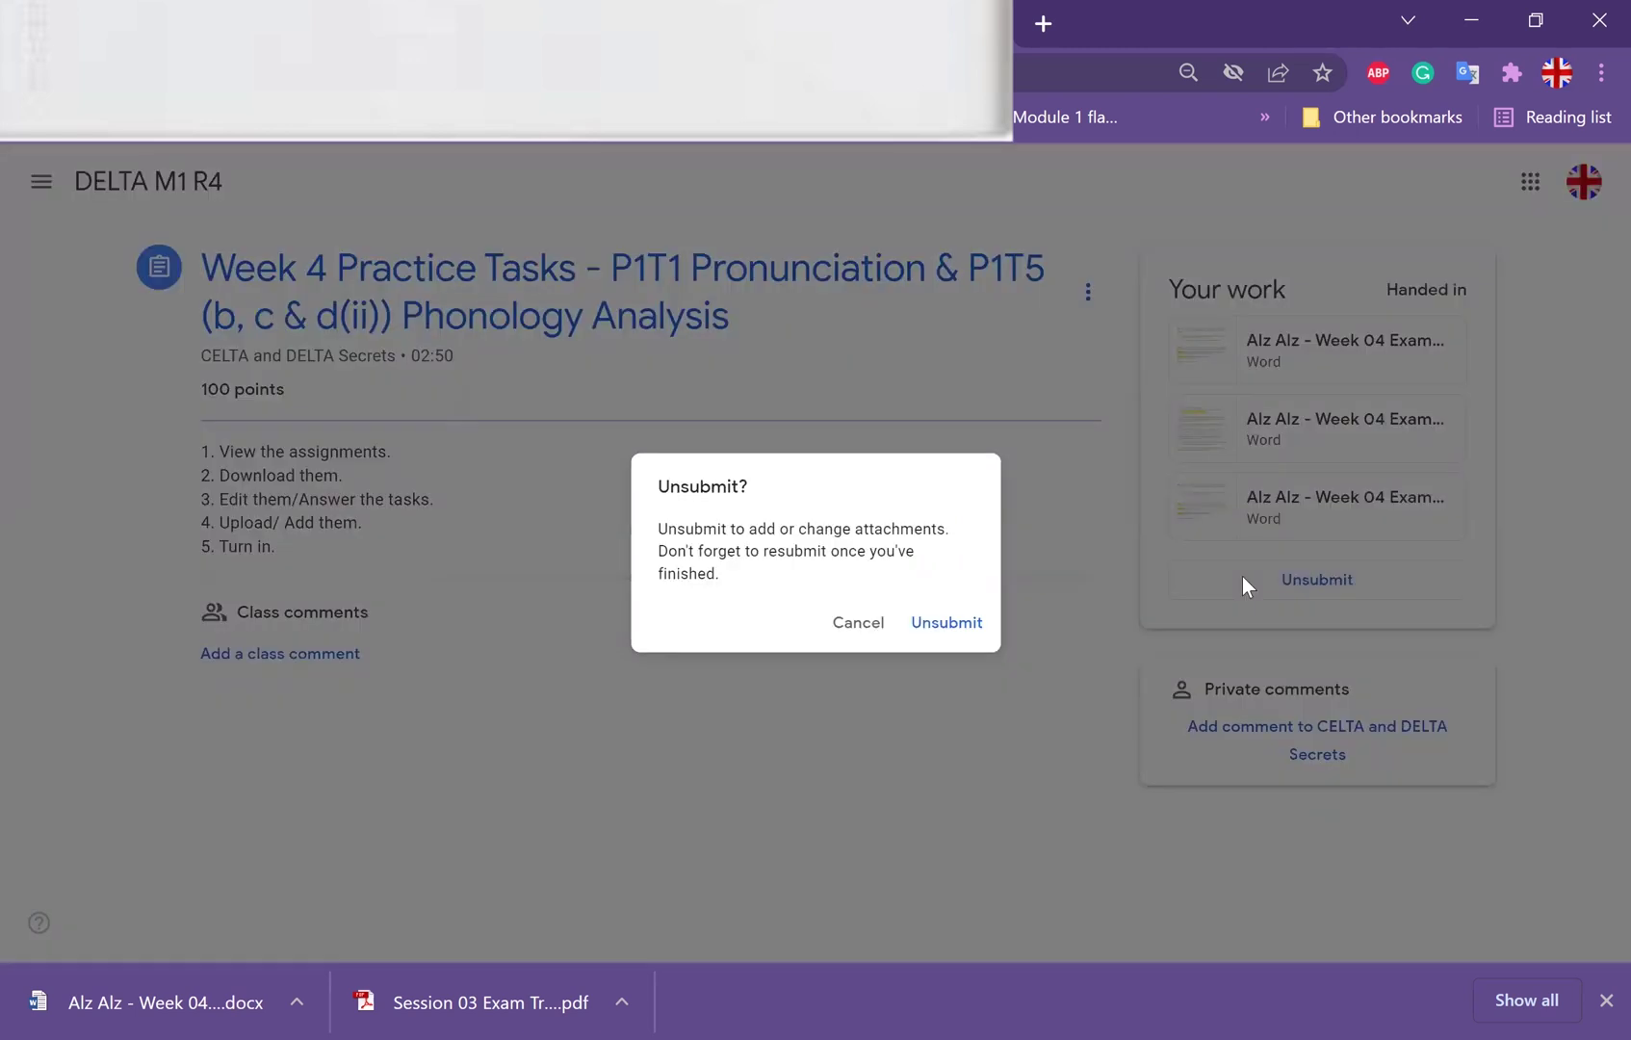
click(962, 625)
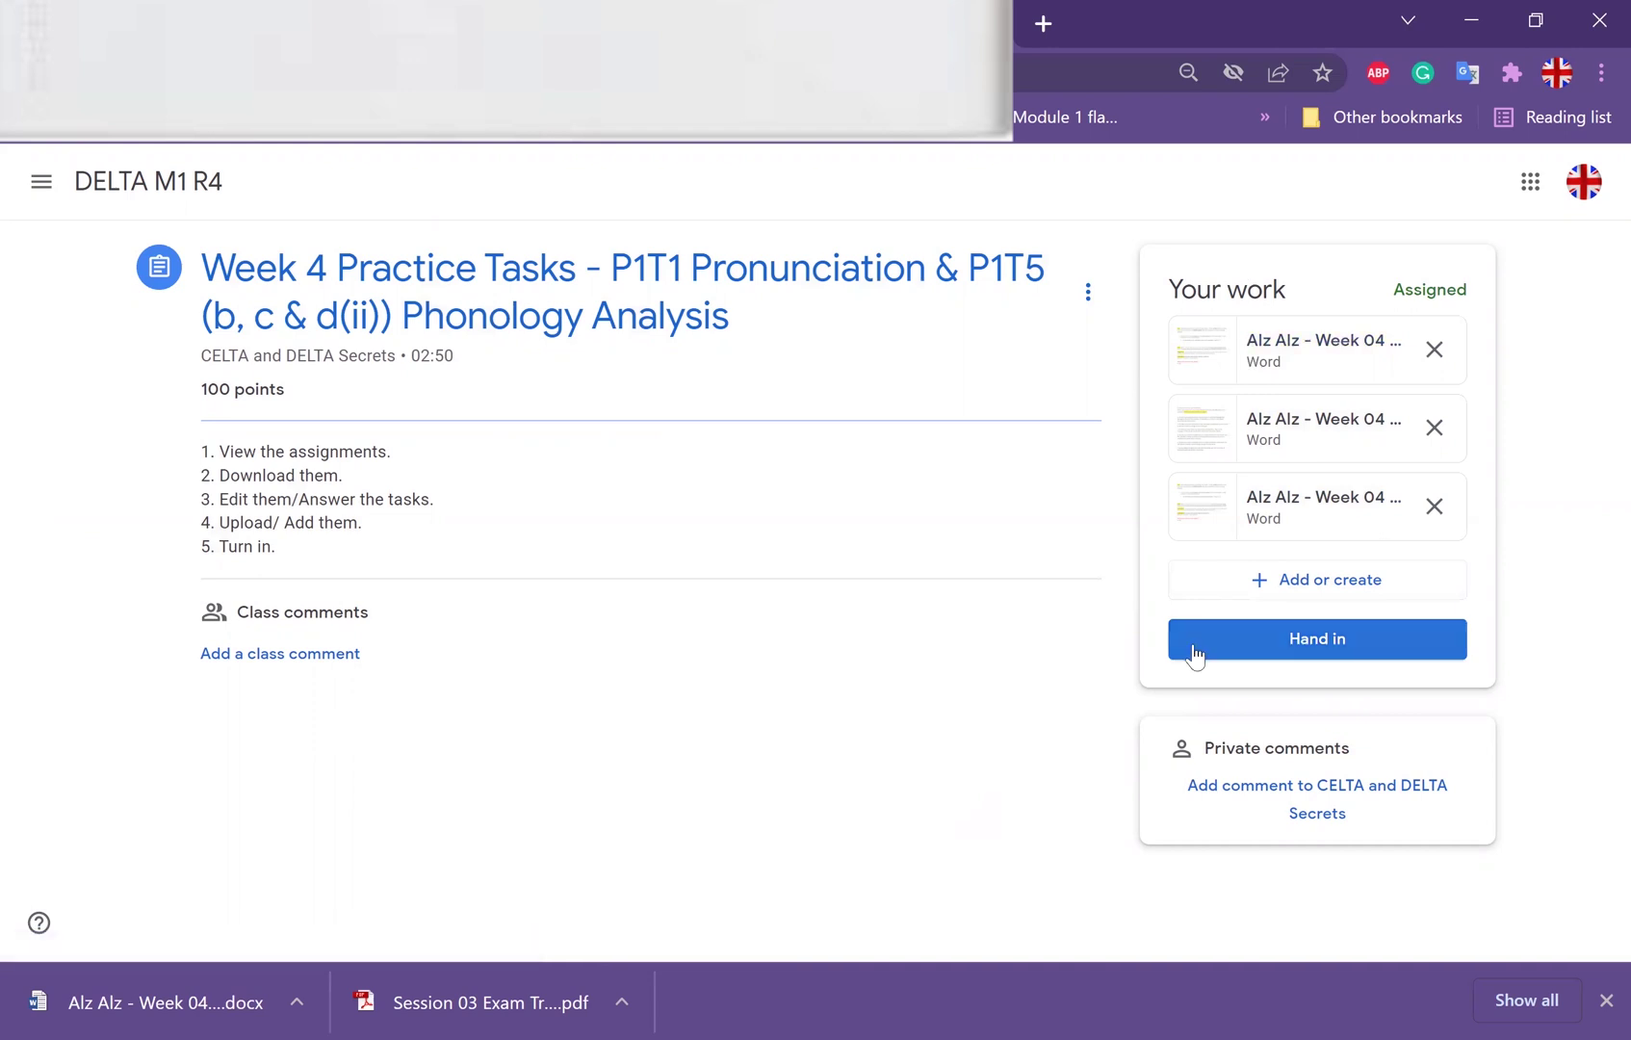
click(1436, 508)
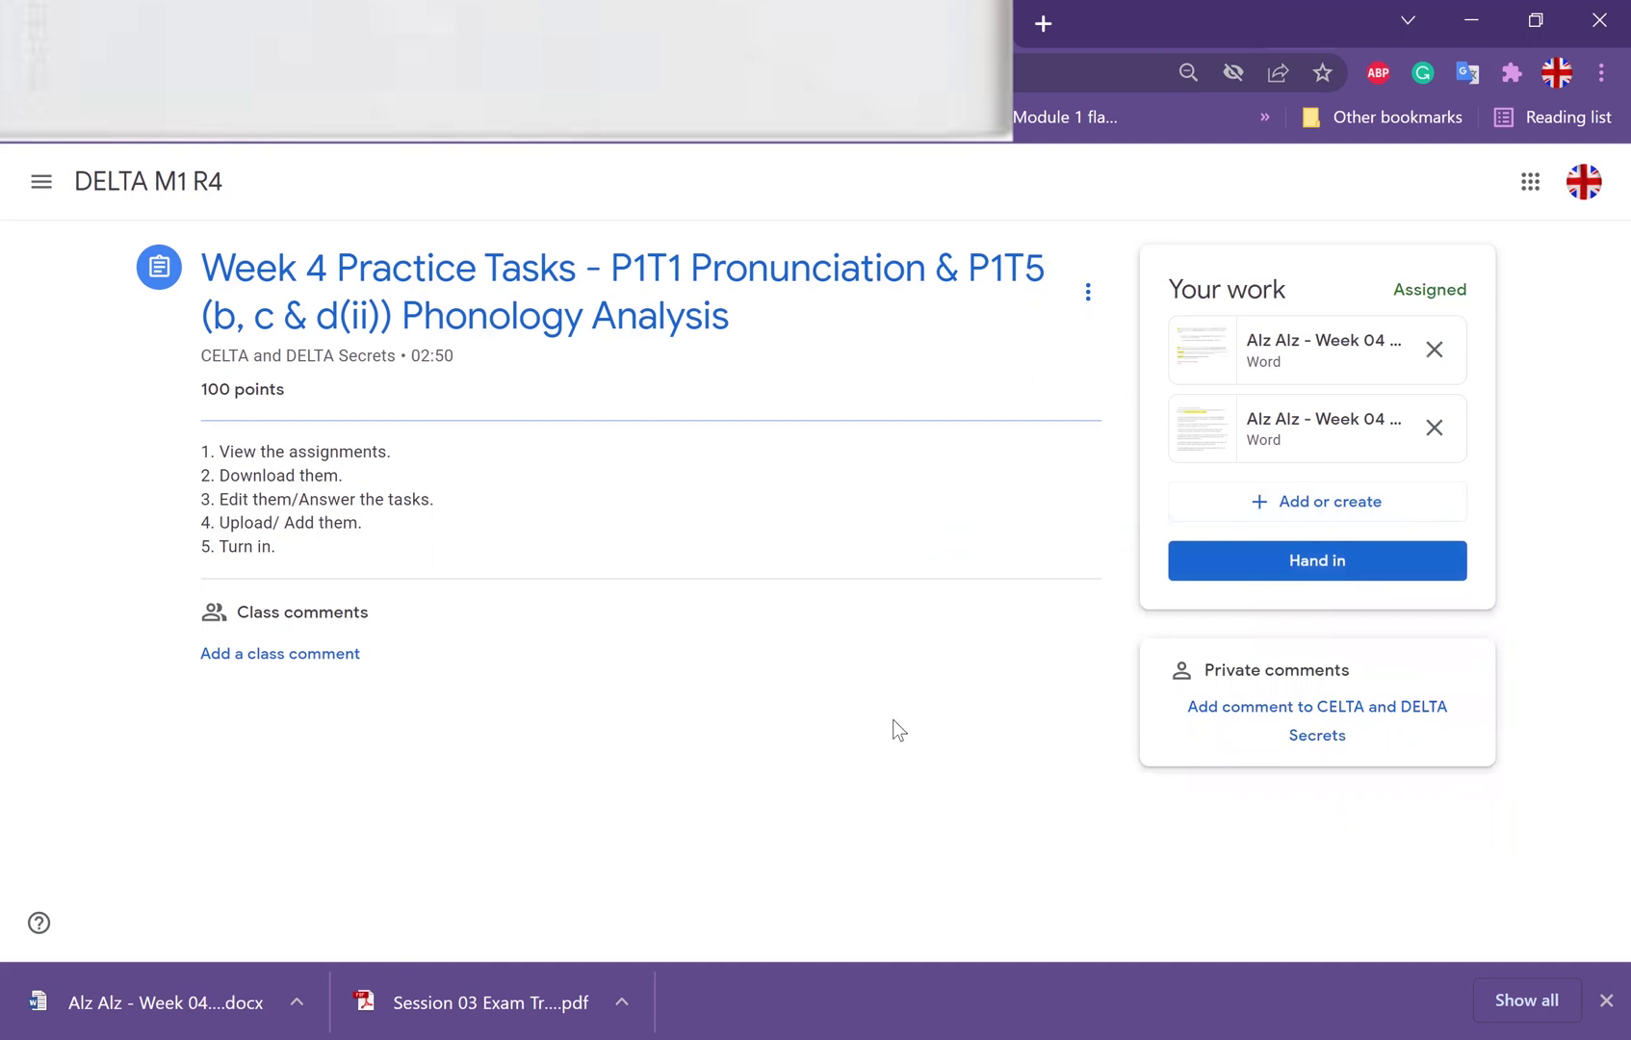
click(1227, 573)
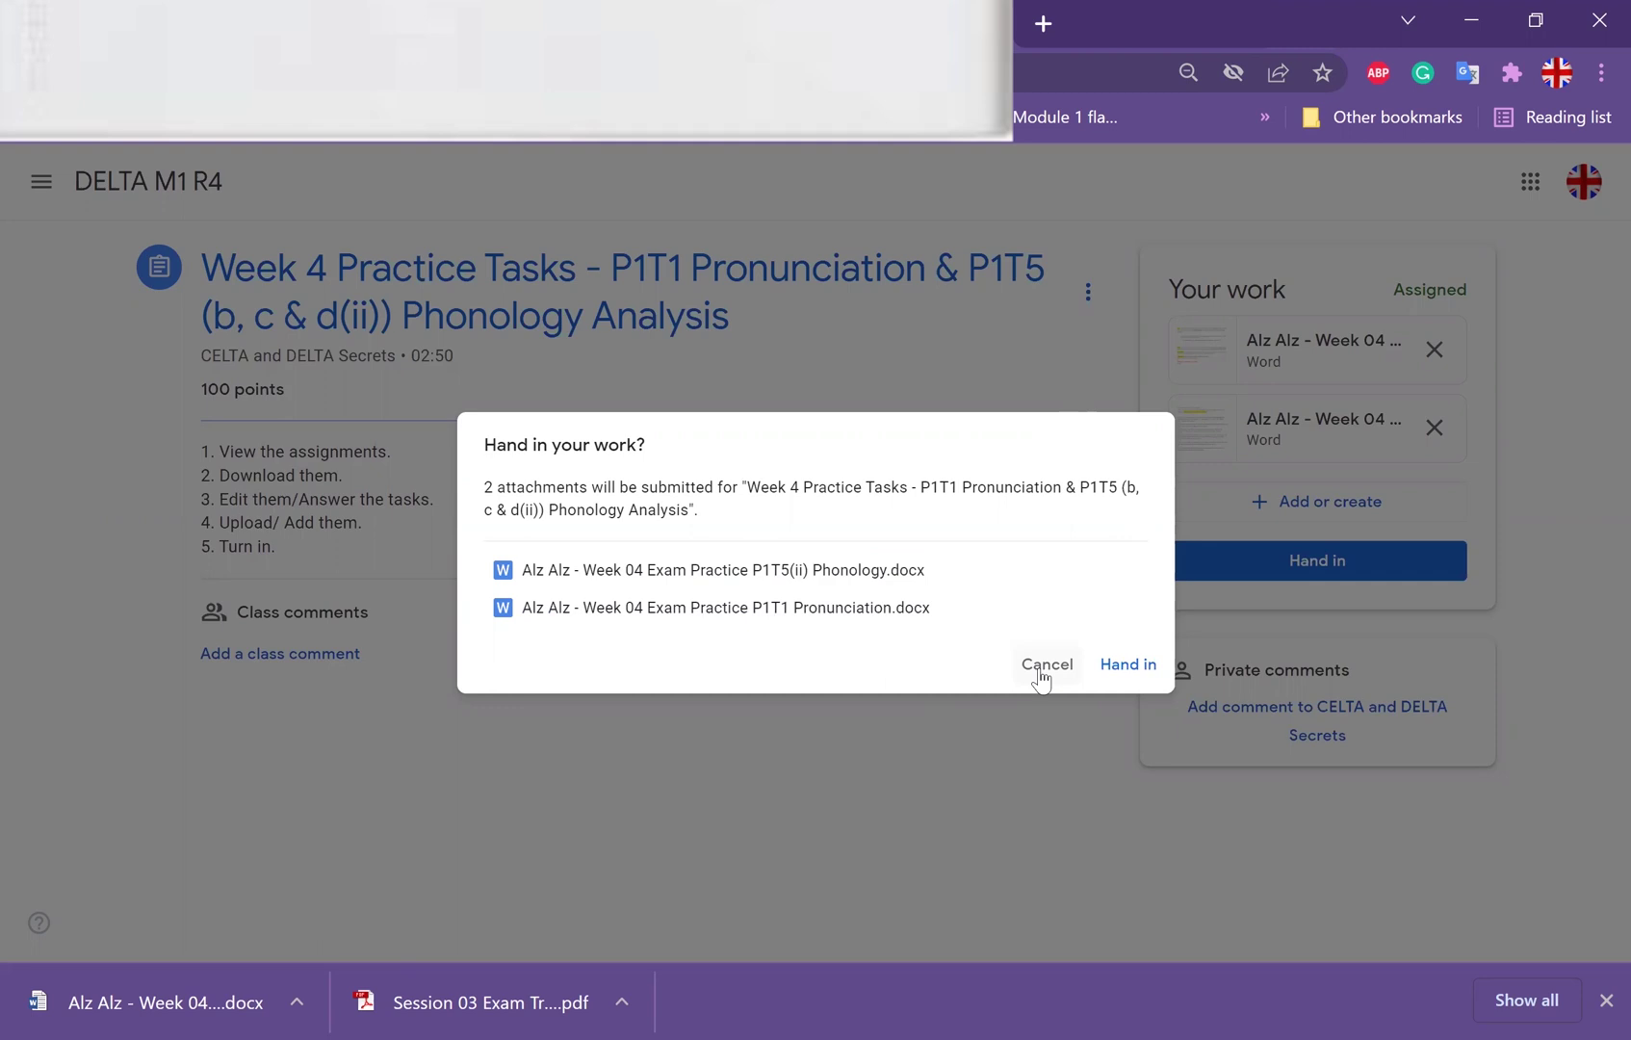
click(1043, 668)
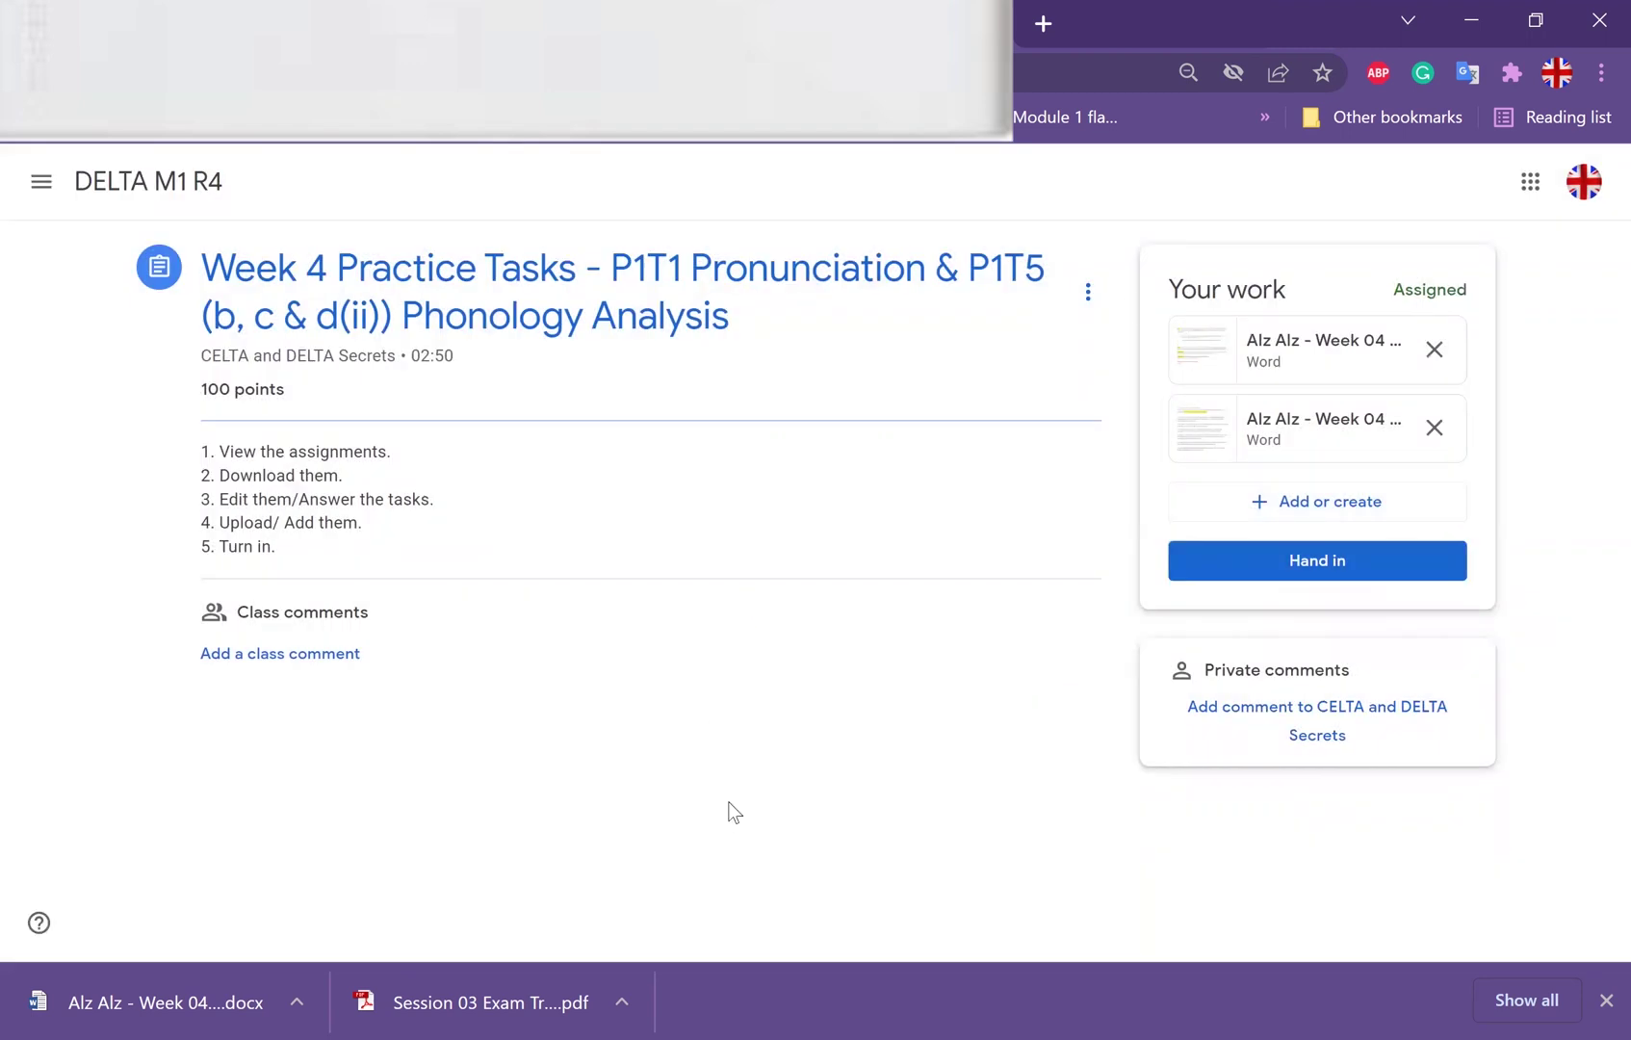